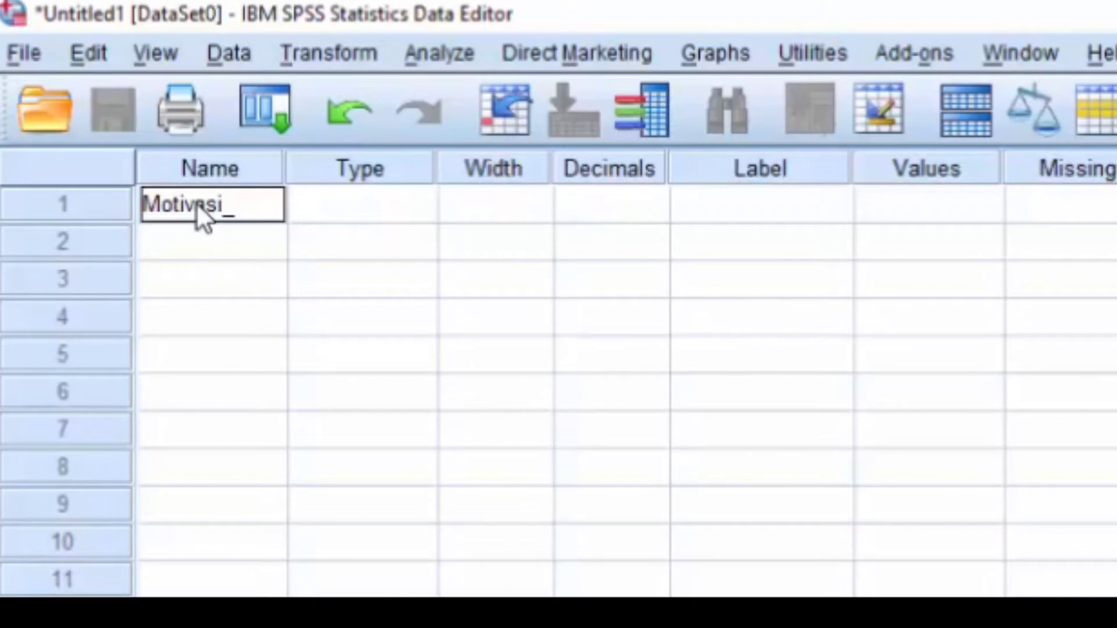
Step: Name the first two variables Motivasi_Kerja and Kinerja
text(Kerja)
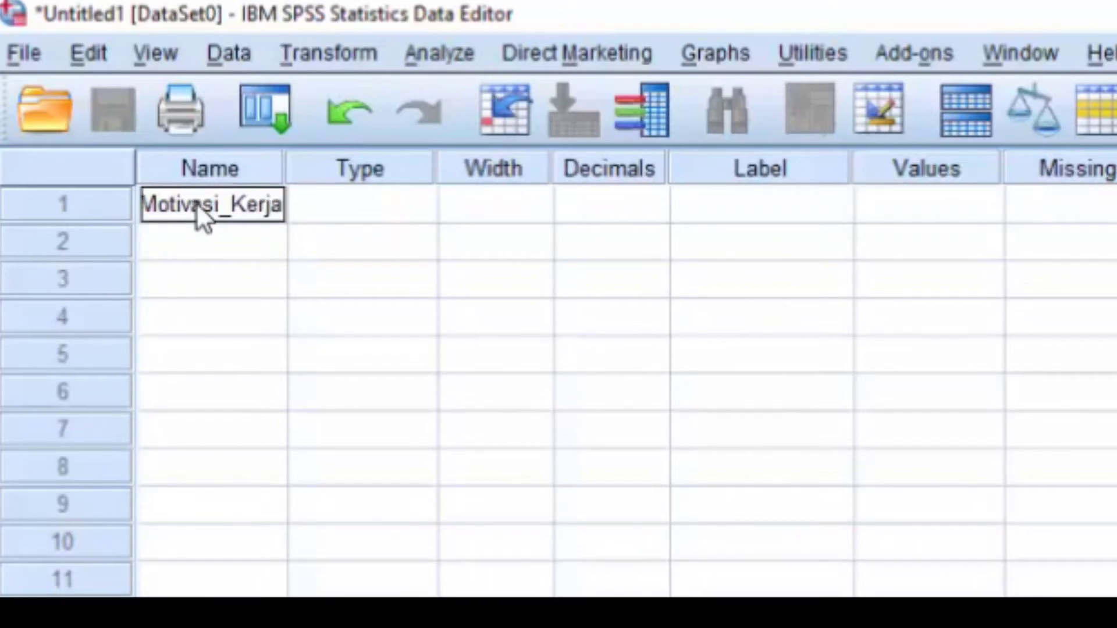
key(Return)
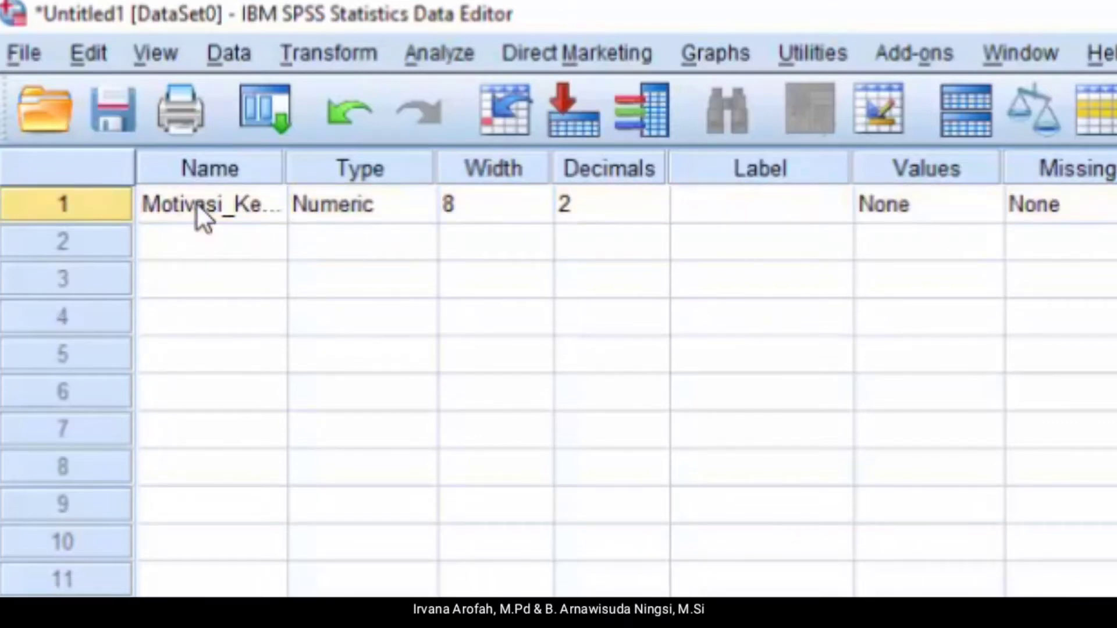
click(172, 241)
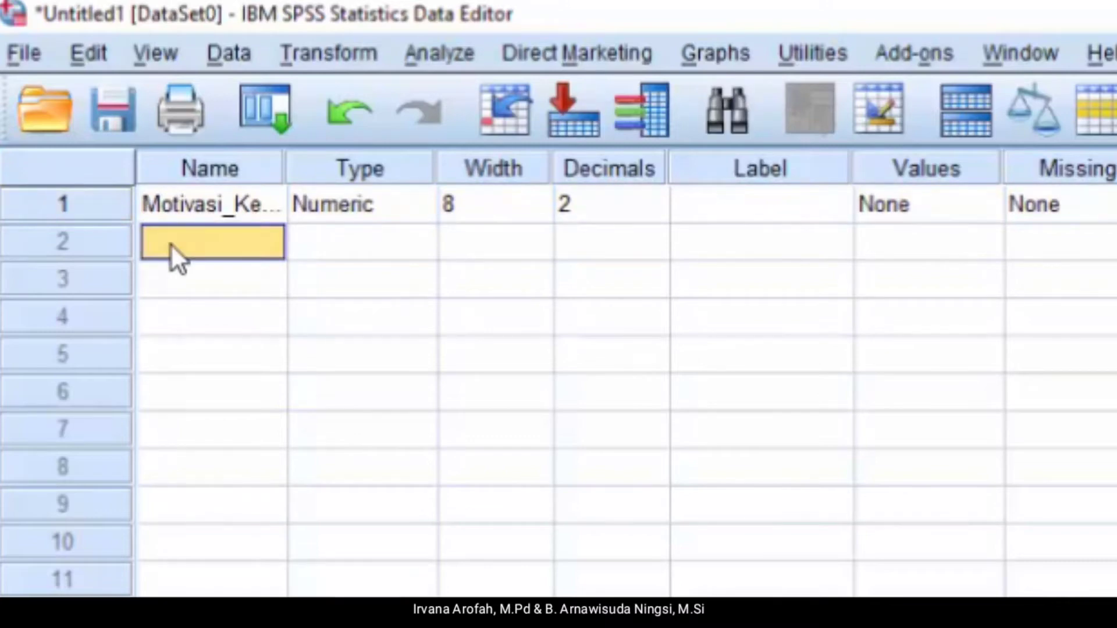
text(Kinerja)
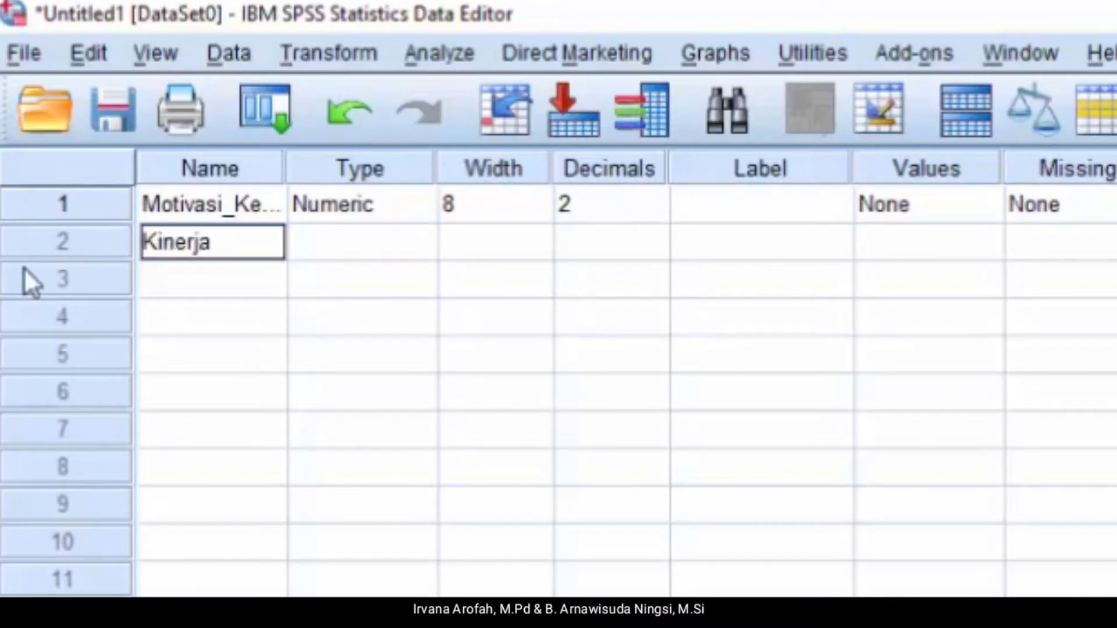
Step: Add a third variable named Jenjang_X and a fourth named Jenjang_Y
click(193, 284)
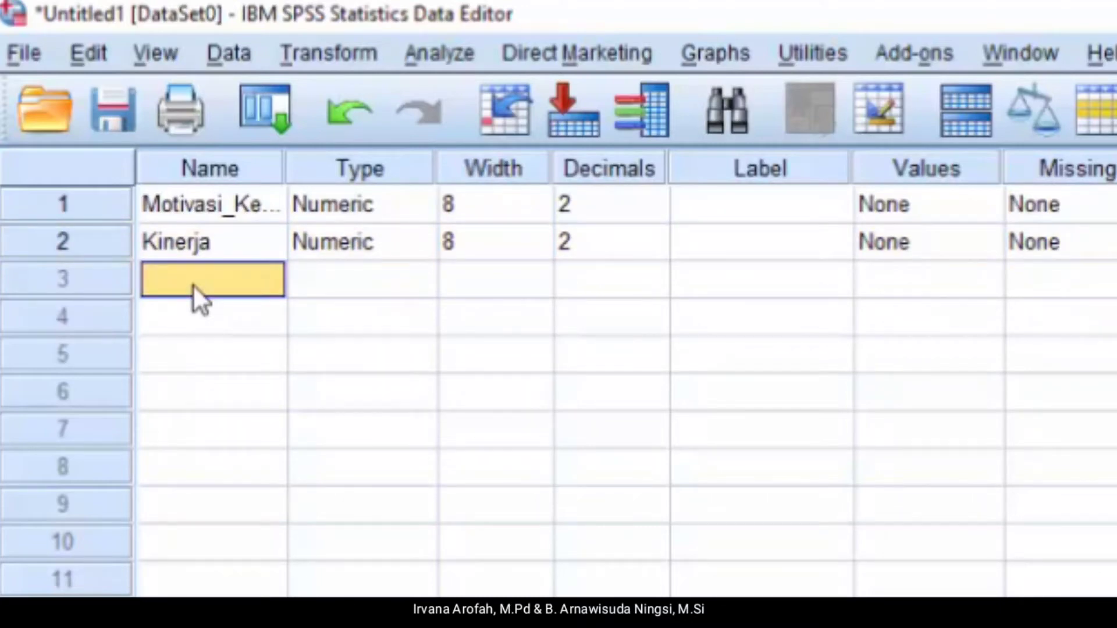
text(Jenj)
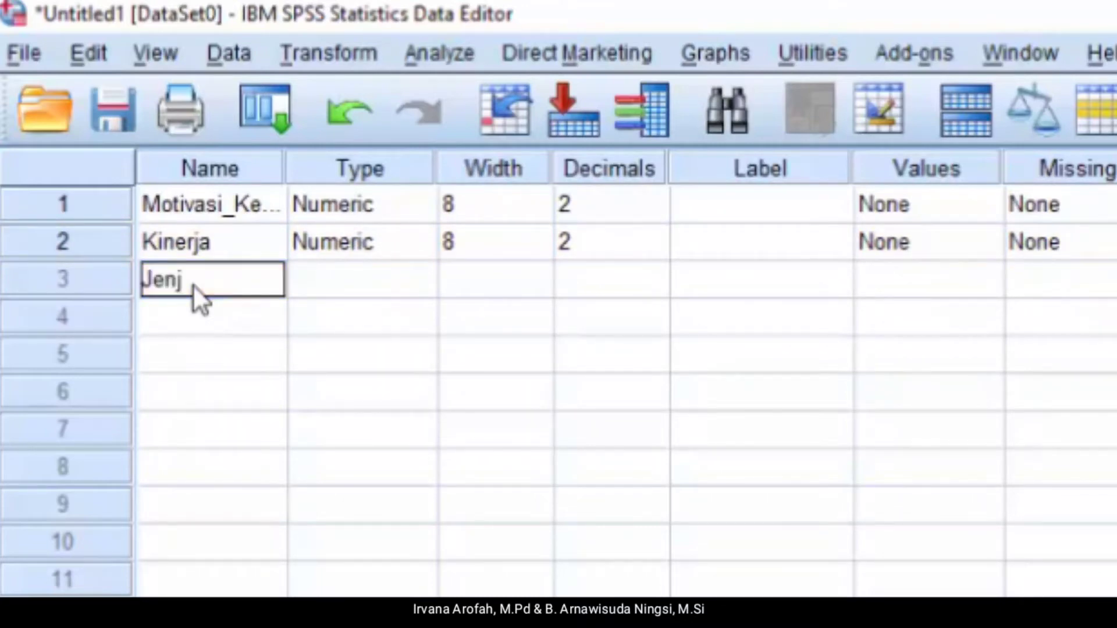
text(ang_X)
click(204, 316)
text(Je)
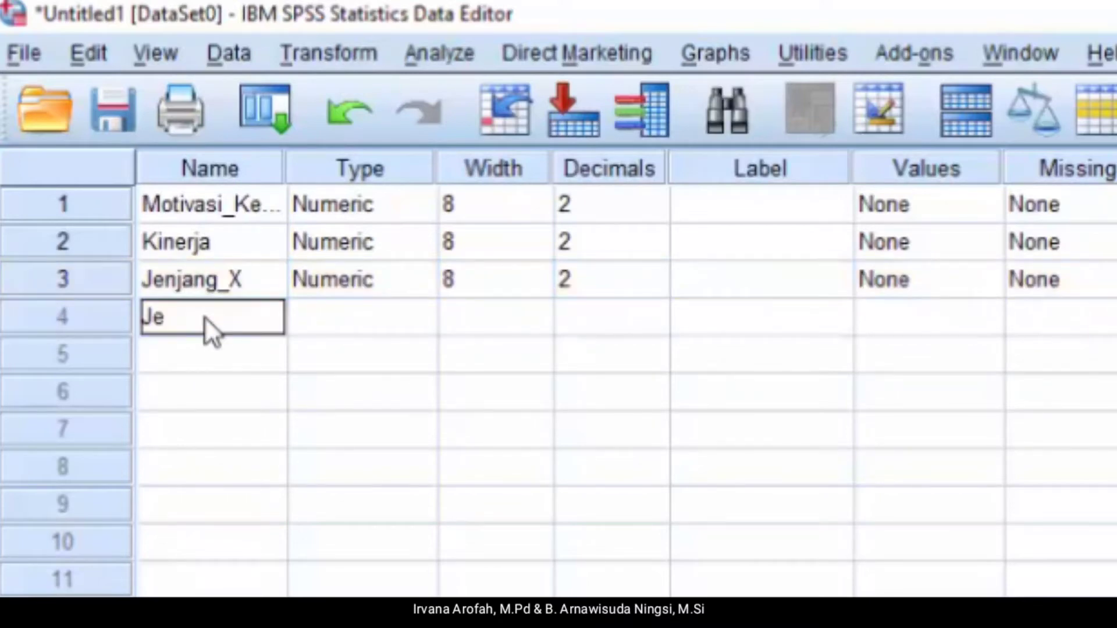
text(njang_Y)
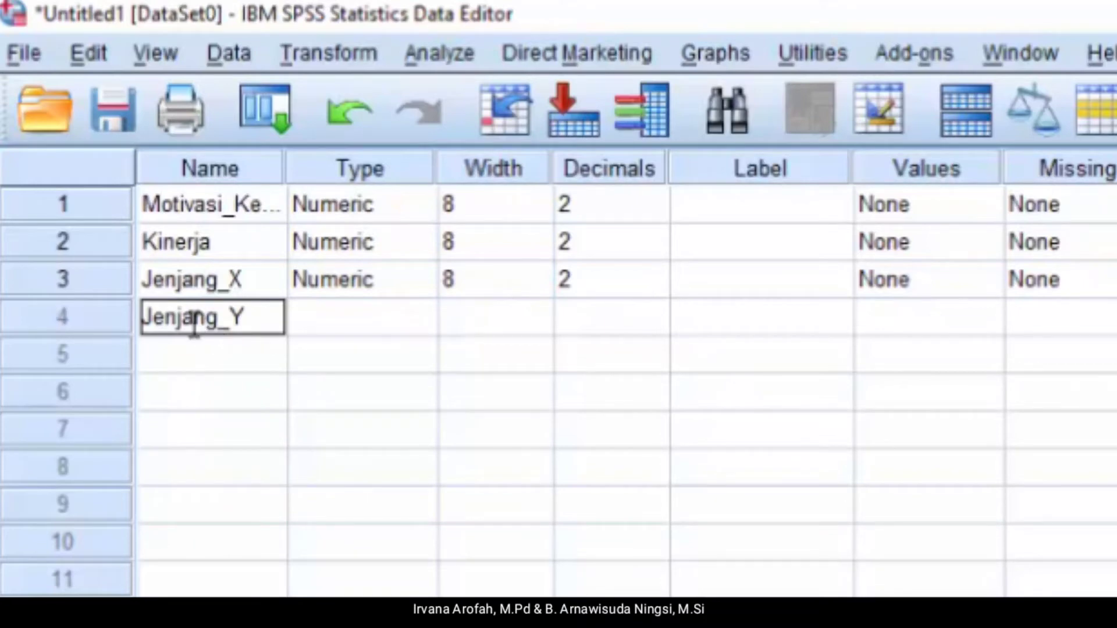
key(Return)
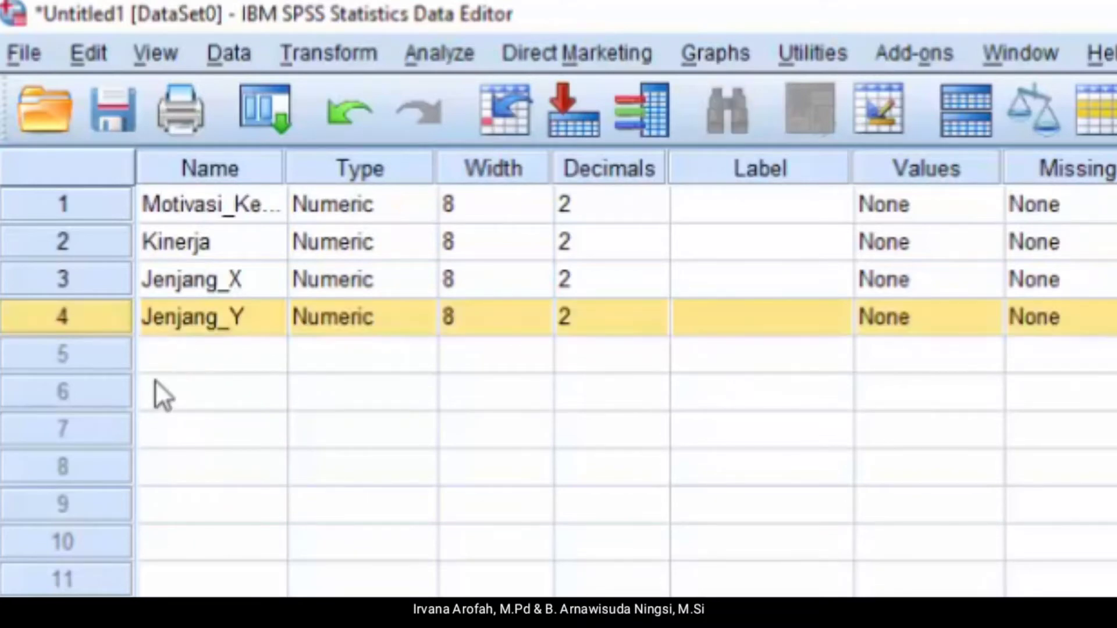
Step: Set the decimals of all four variables to 0
click(654, 217)
click(654, 213)
click(653, 213)
click(658, 257)
click(659, 257)
click(659, 257)
click(659, 295)
click(658, 294)
click(659, 295)
click(656, 325)
click(655, 324)
click(655, 323)
Step: Label the Motivasi_Kerja variable "Motivasi Kerja" and the Kinerja variable "Kinerja Pegawai"
click(745, 205)
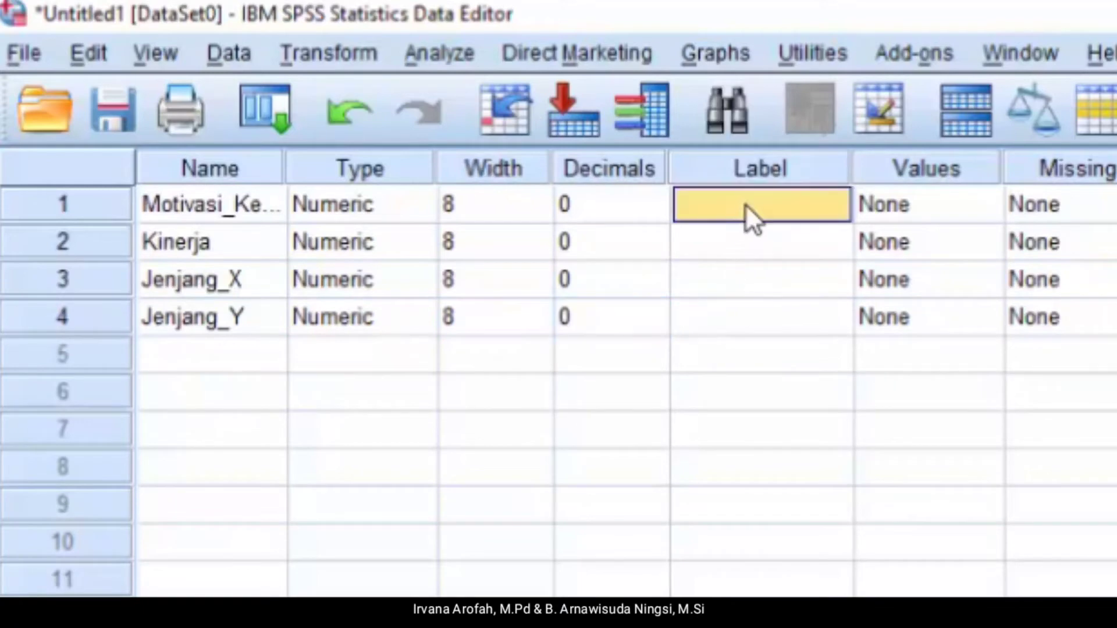
text(Motivas)
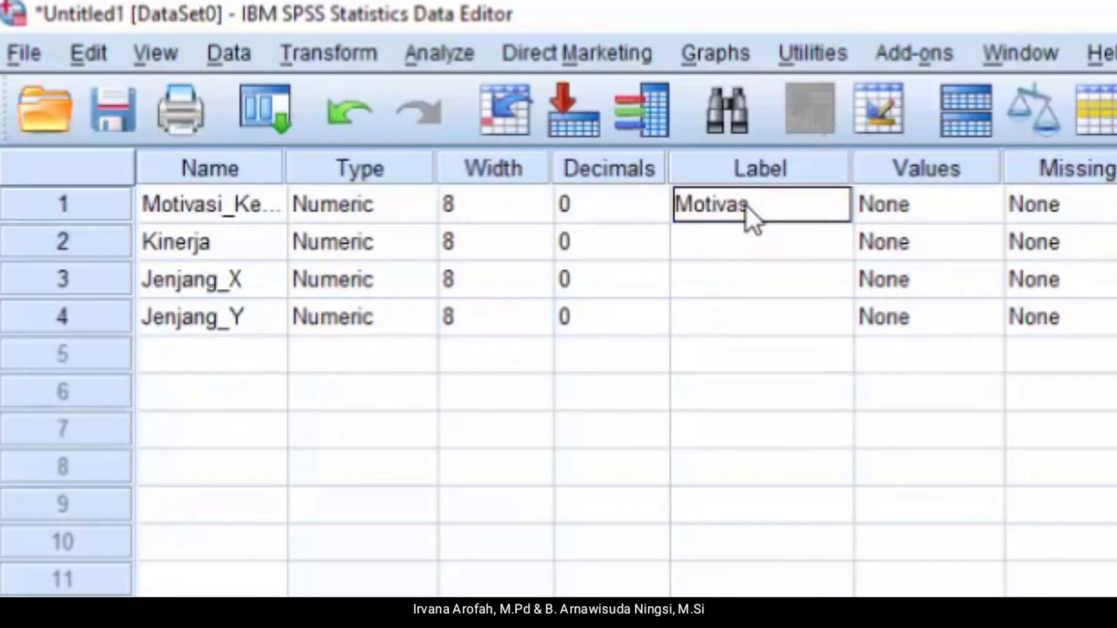
text(i Kerja)
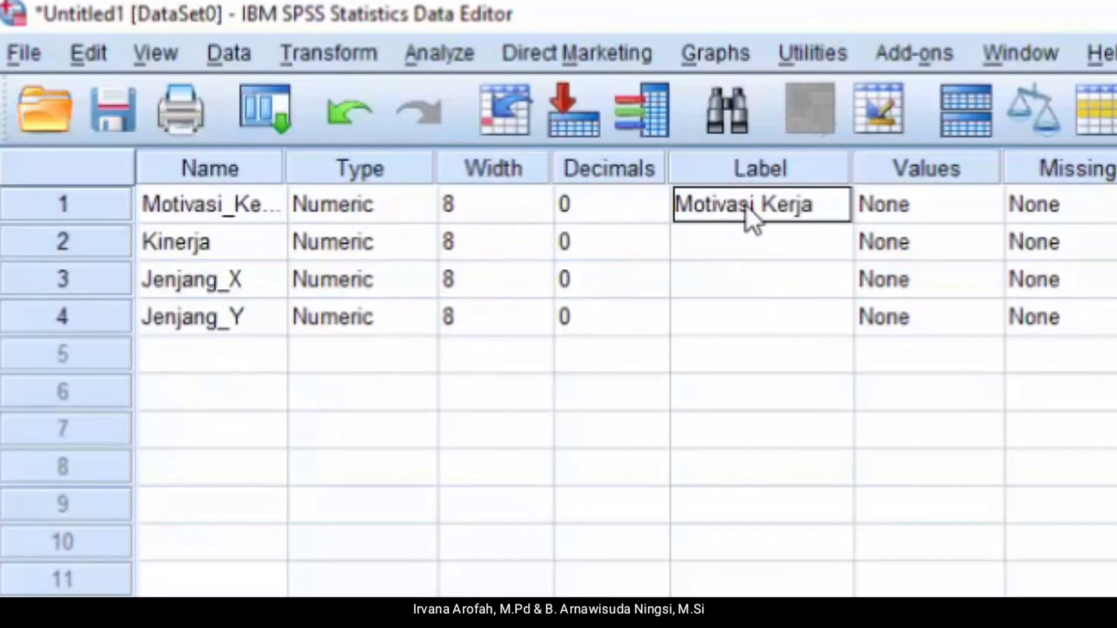
key(Return)
text(Kinerja)
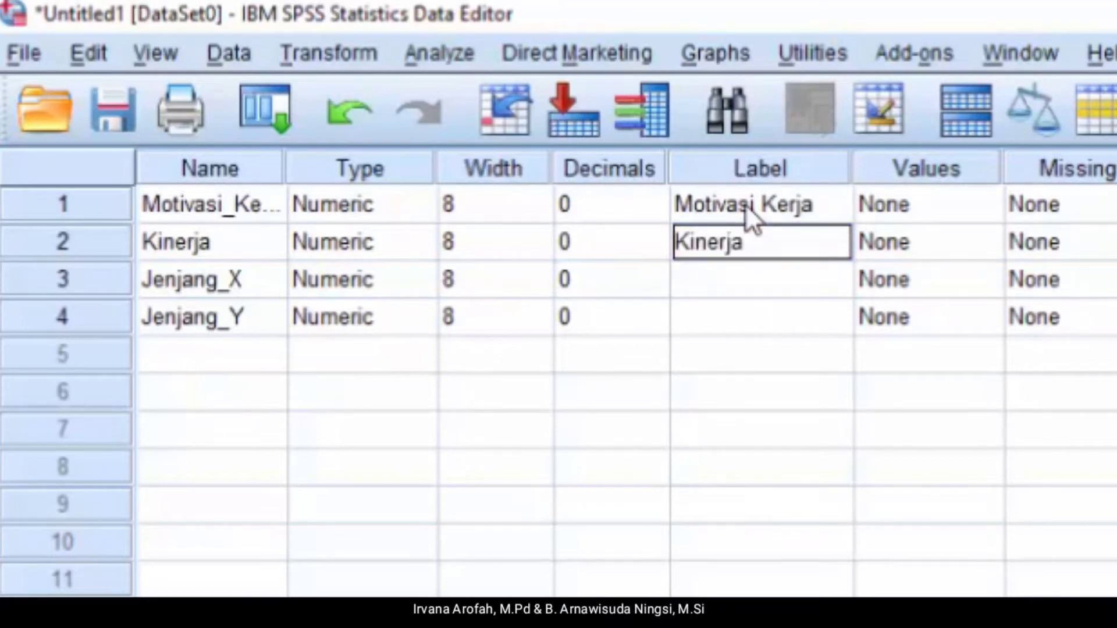
text( Pegawai)
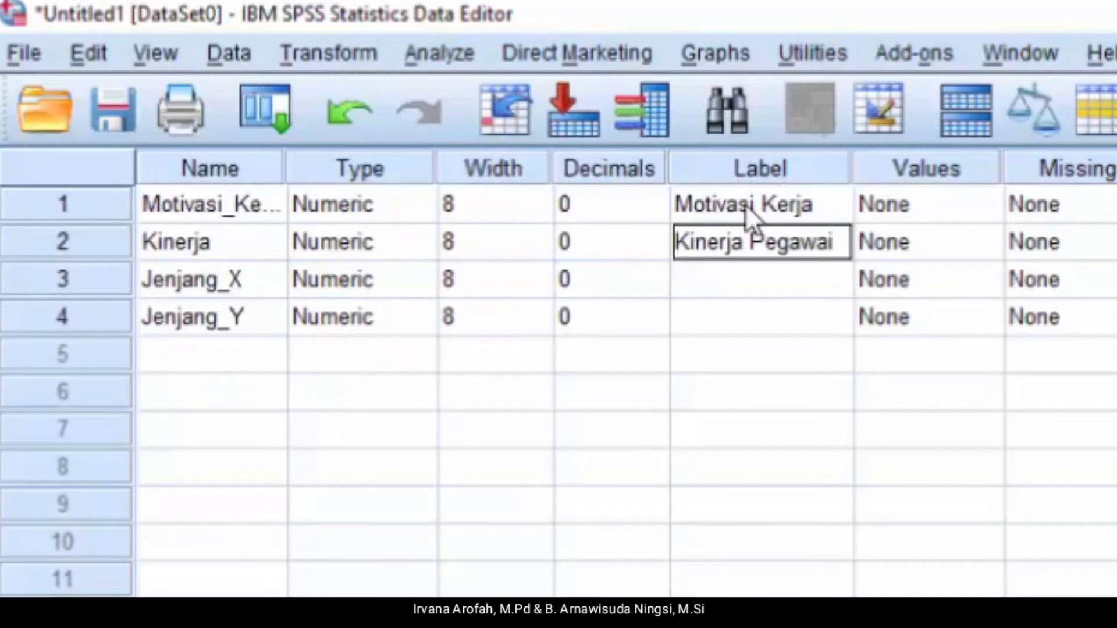
key(Return)
Step: Label Jenjang_X "Jenjang Motivasi kerja" and Jenjang_Y "Jenjang Kinerja Pegawai", and switch to the data view
text(Jenja)
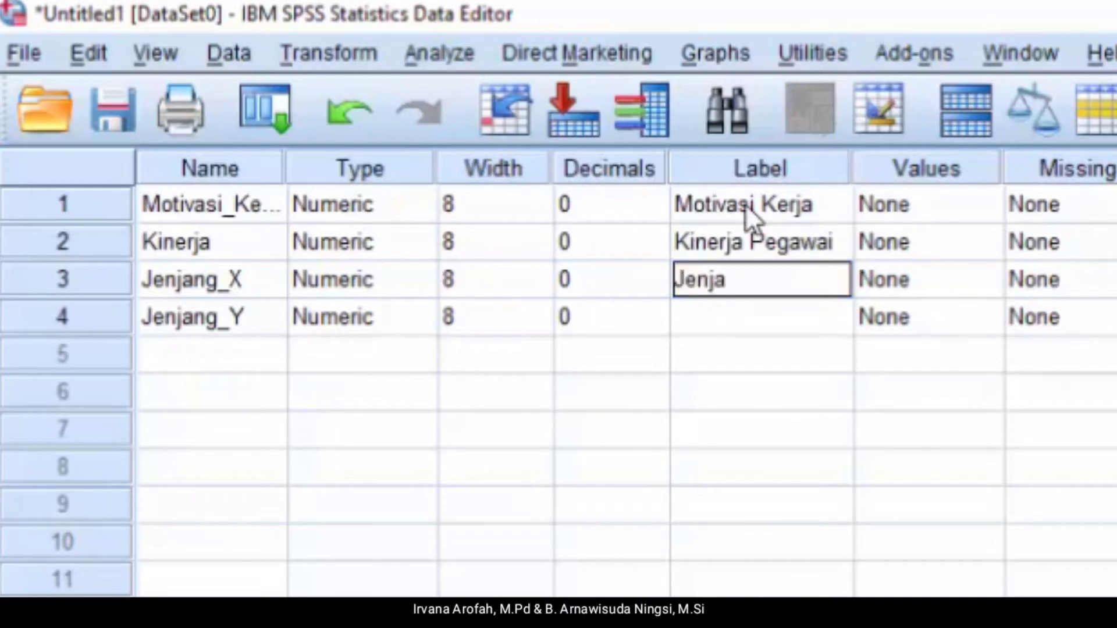
text(ng Motivasi kerja)
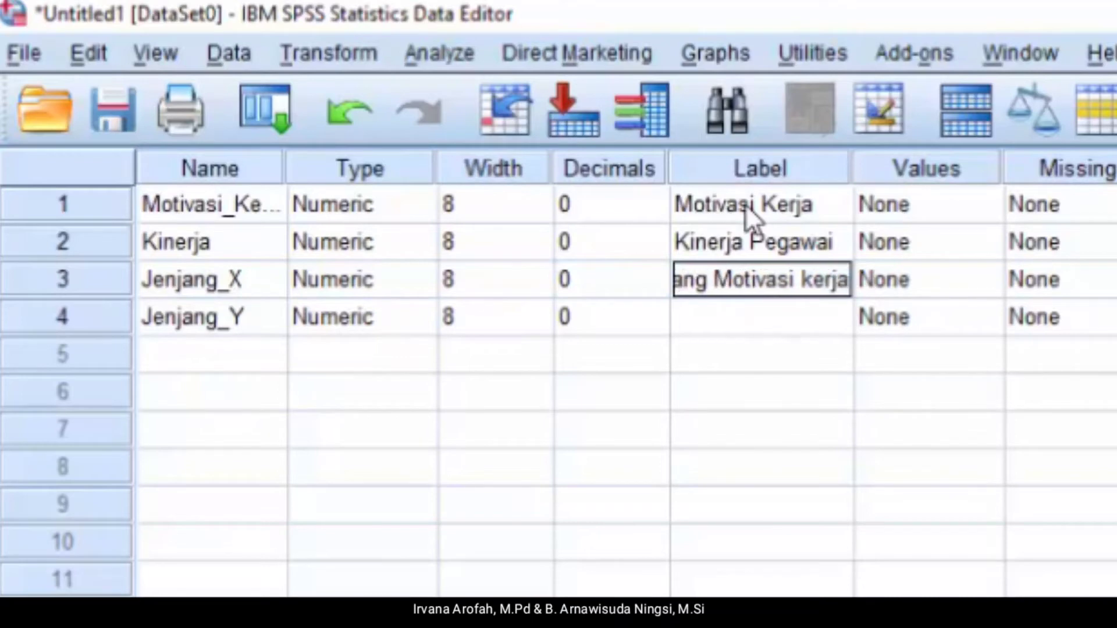
key(Return)
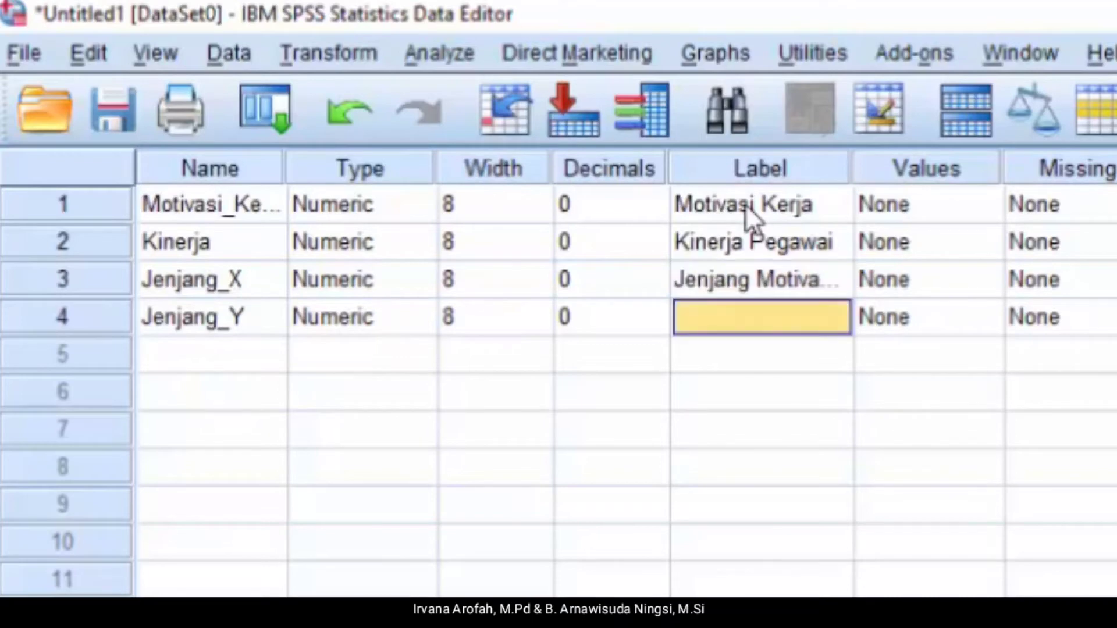
text(Jenajn)
key(BackSpace)
key(BackSpace)
key(BackSpace)
text(jang)
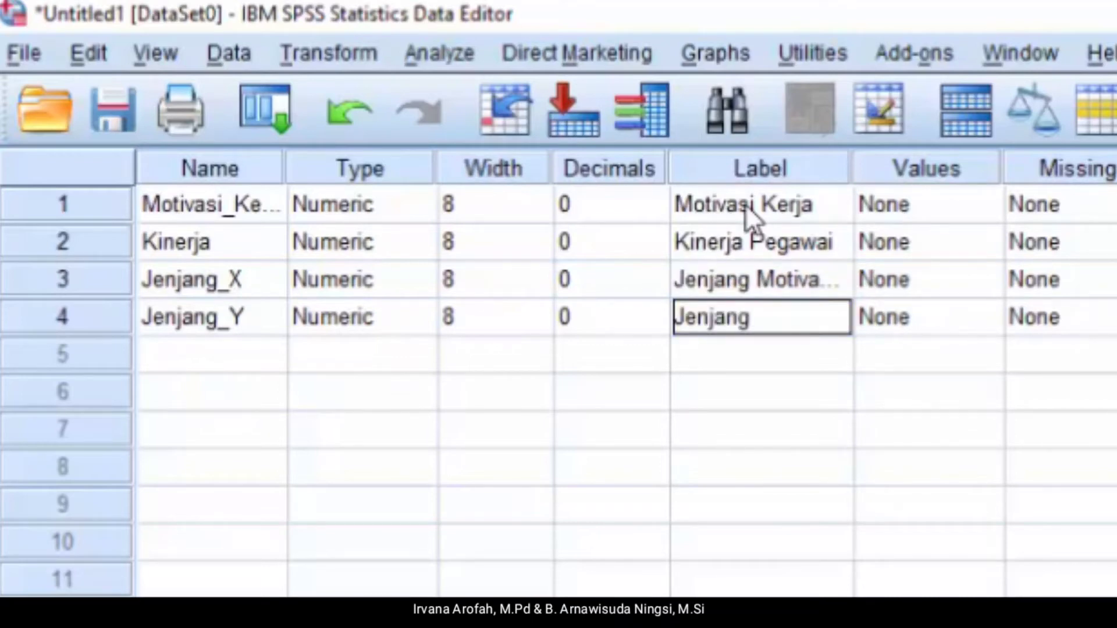
text( Kinerja)
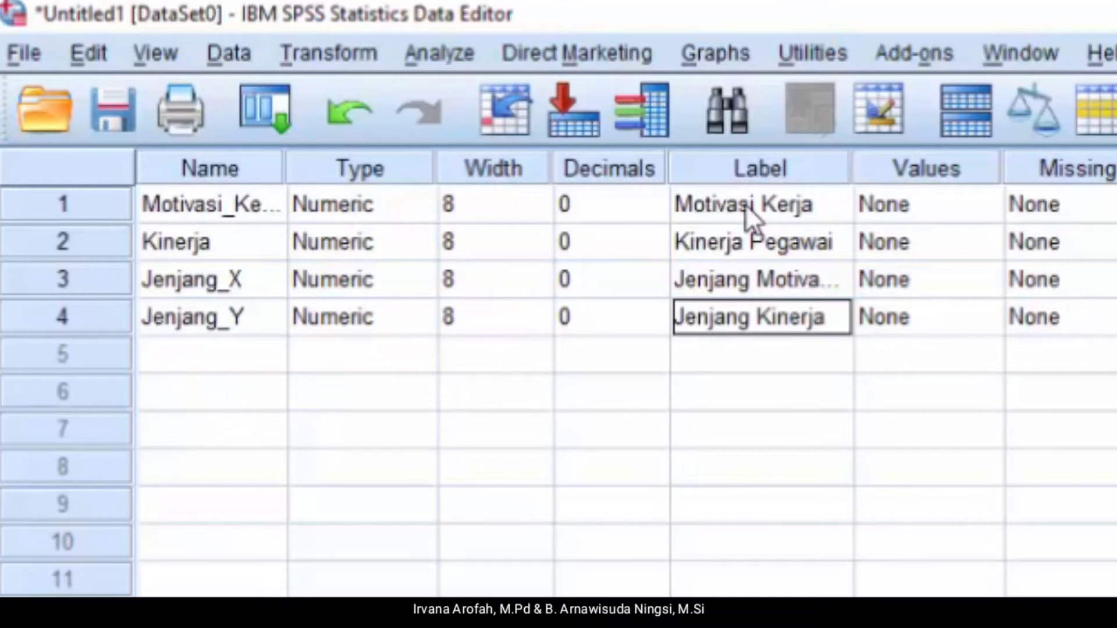
text( Pegawai)
key(Return)
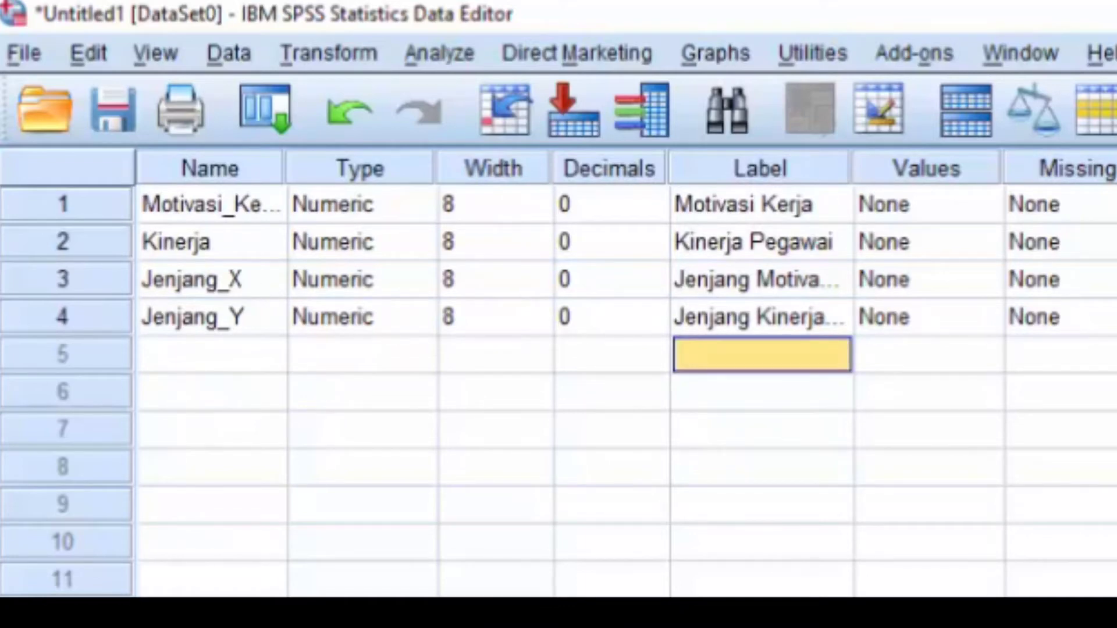
key(ctrl+t)
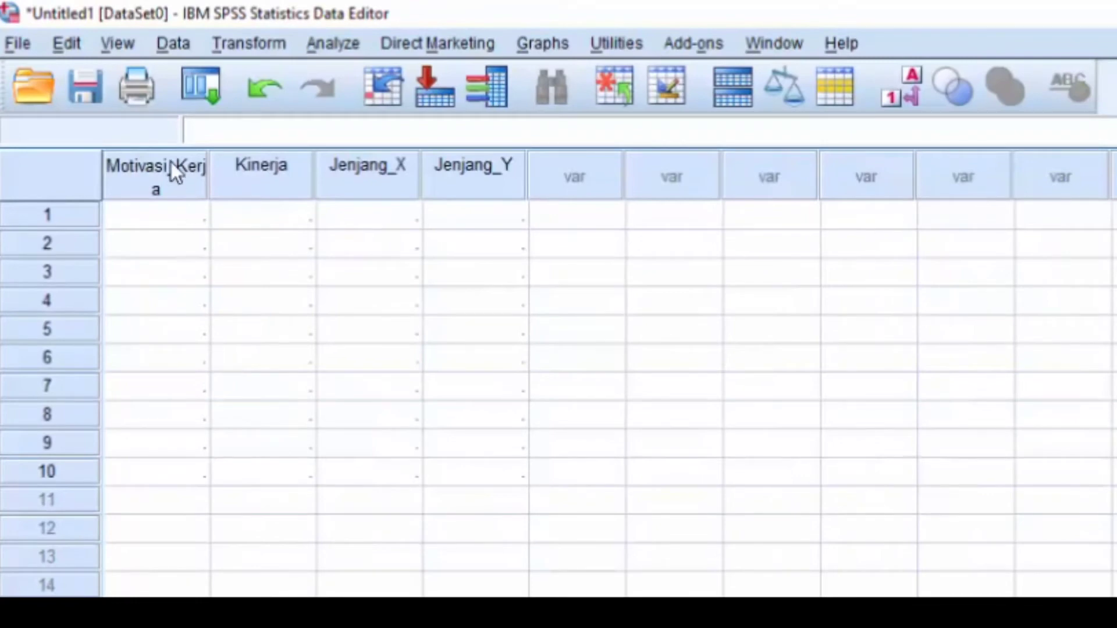
click(172, 172)
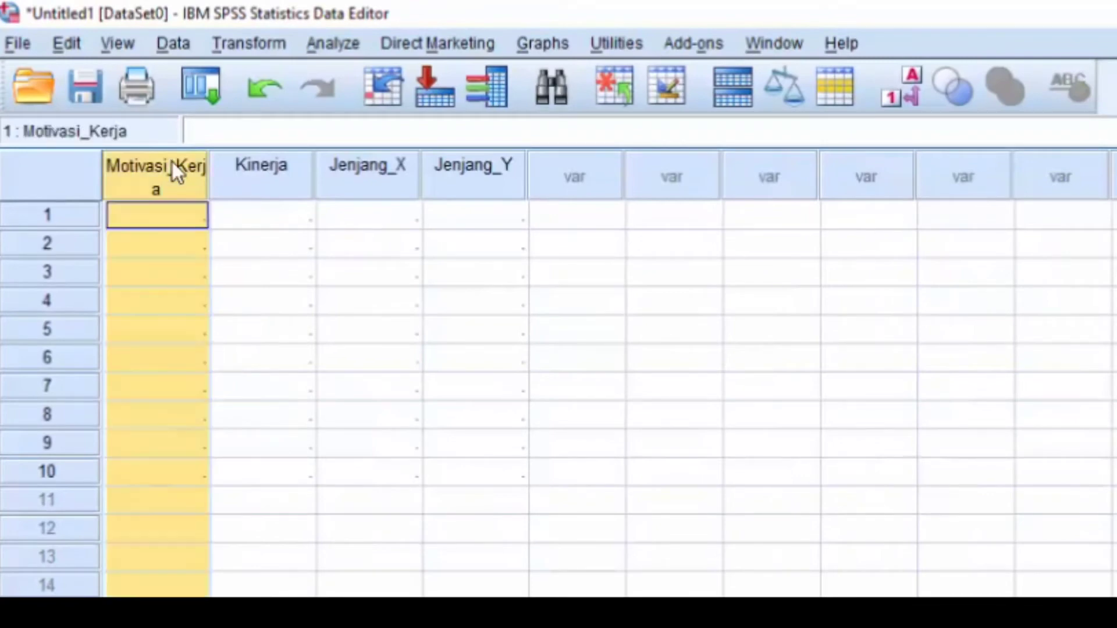
drag(189, 174, 442, 207)
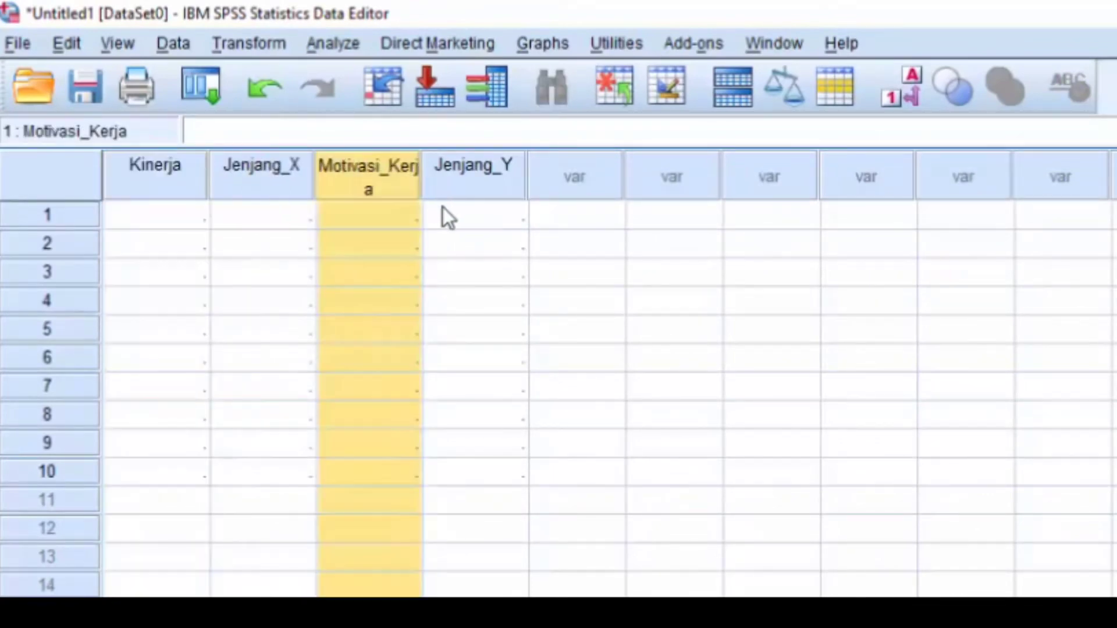
click(263, 90)
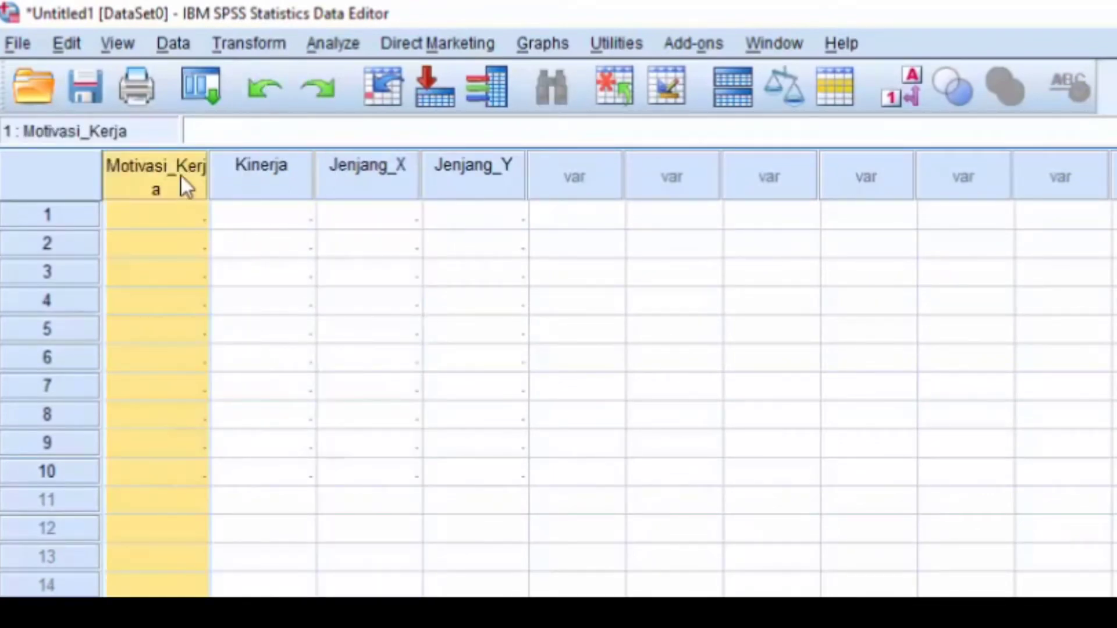
mouse_move(196, 166)
mouse_down()
mouse_move(273, 164)
mouse_move(179, 166)
mouse_up()
Step: Copy the ten Motivasi Kerja X values from the table on slide 3 in PowerPoint into the Motivasi_Kerja column in SPSS
click(184, 221)
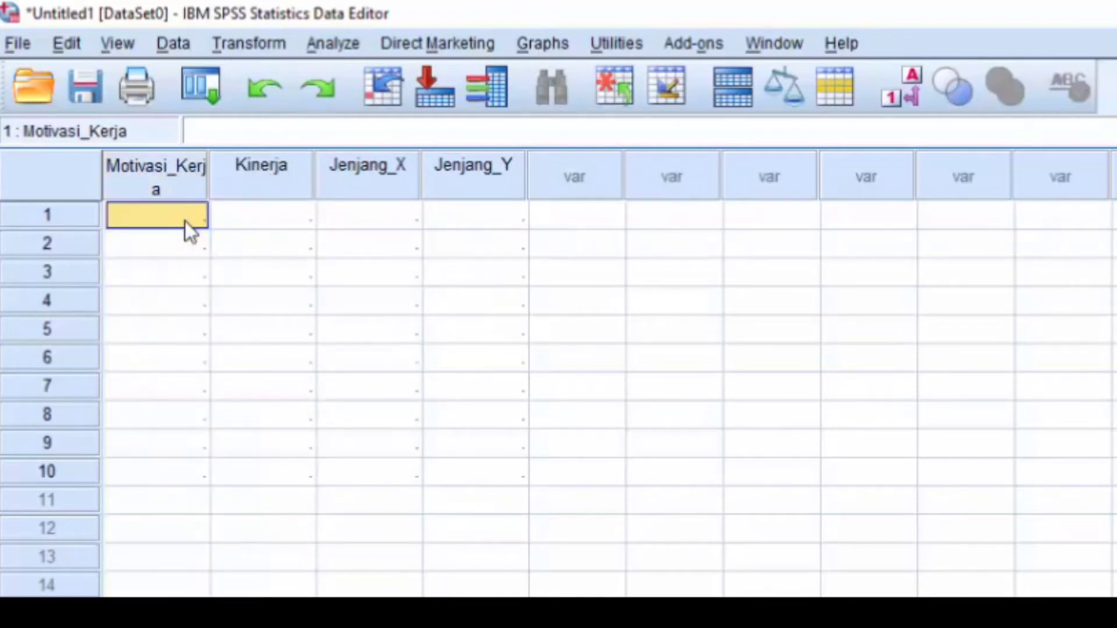
key(alt+Tab)
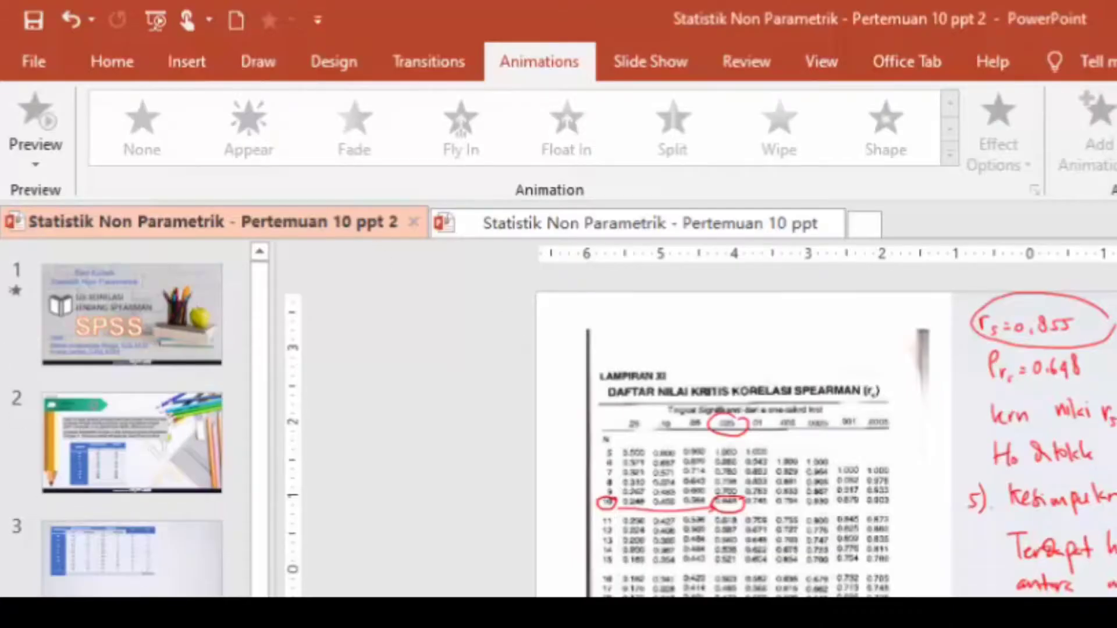
click(172, 573)
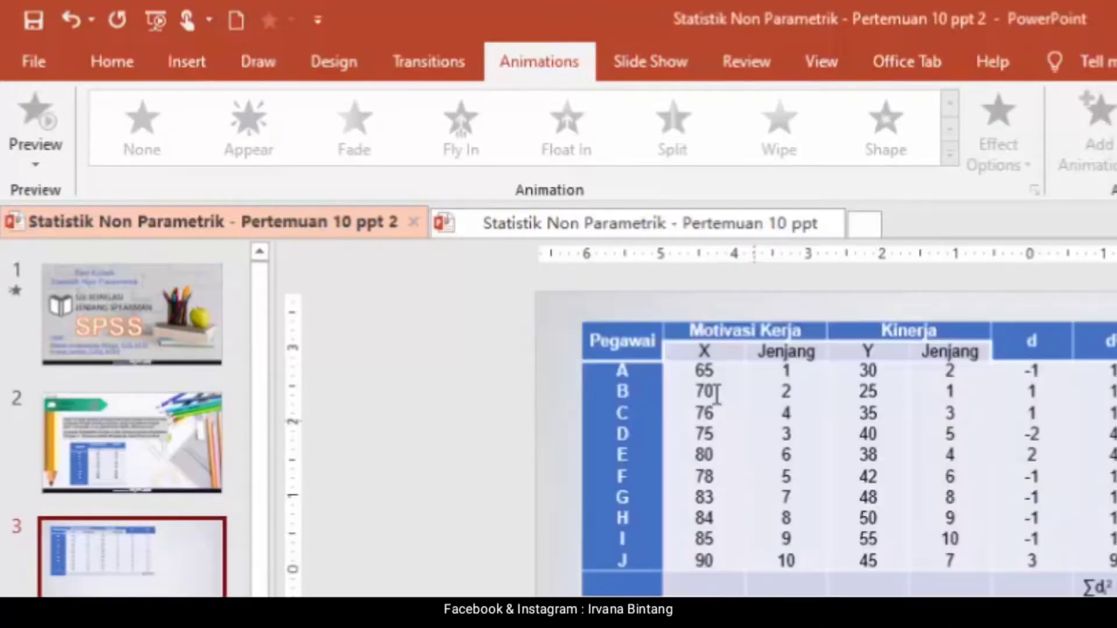
click(705, 400)
drag(704, 371, 706, 562)
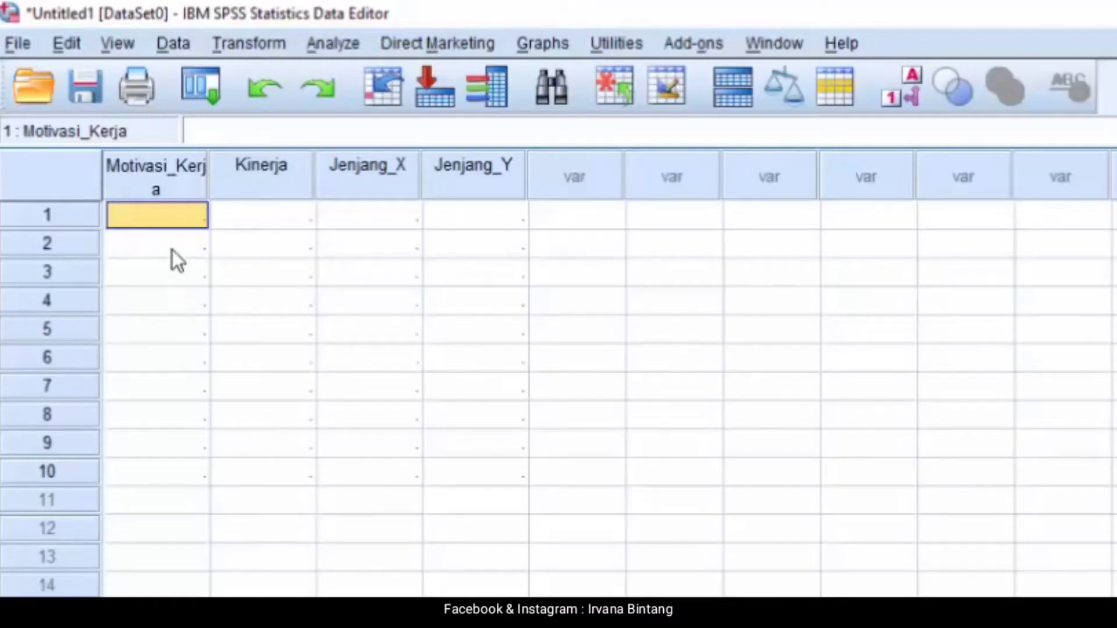
right_click(169, 207)
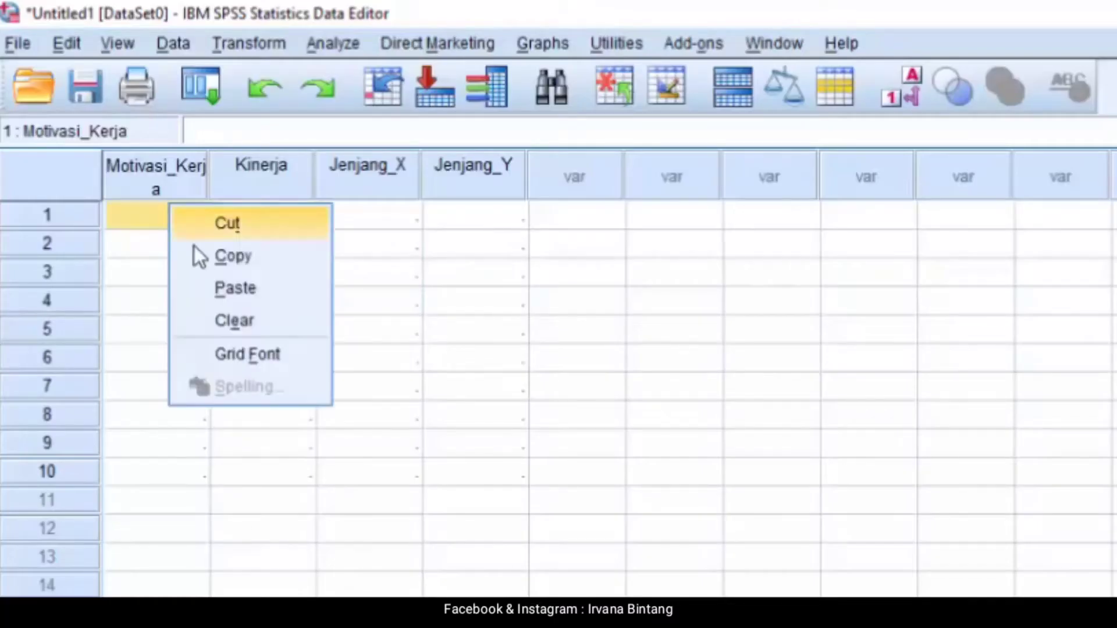
click(229, 290)
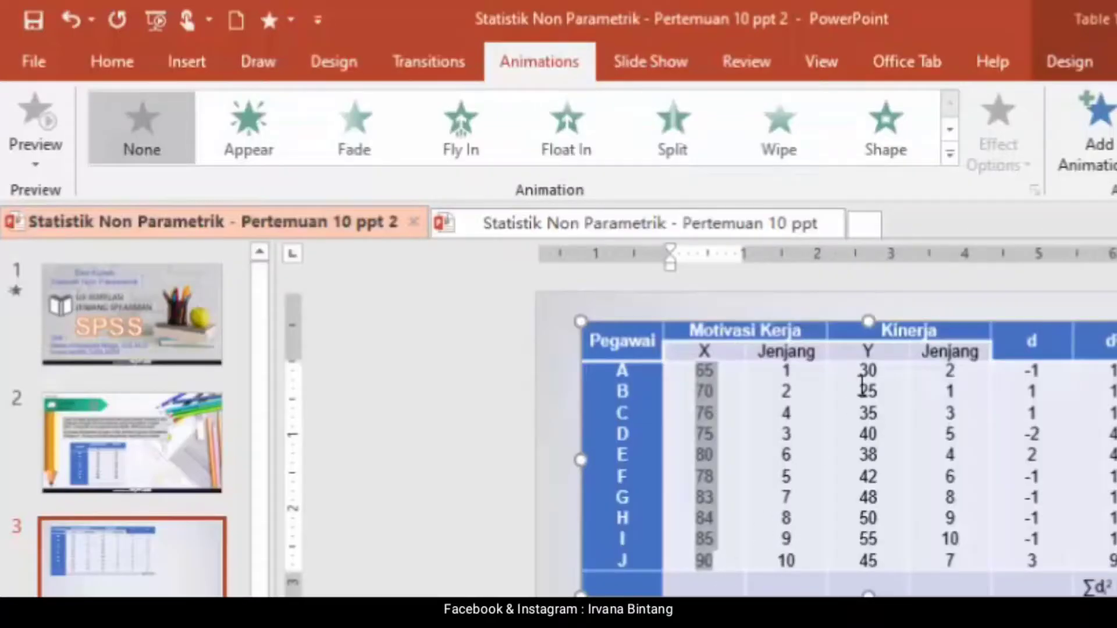
Step: Copy the ten Kinerja Y values from the PowerPoint table into the Kinerja column in SPSS, starting at row 1
drag(867, 370, 867, 561)
key(ctrl+c)
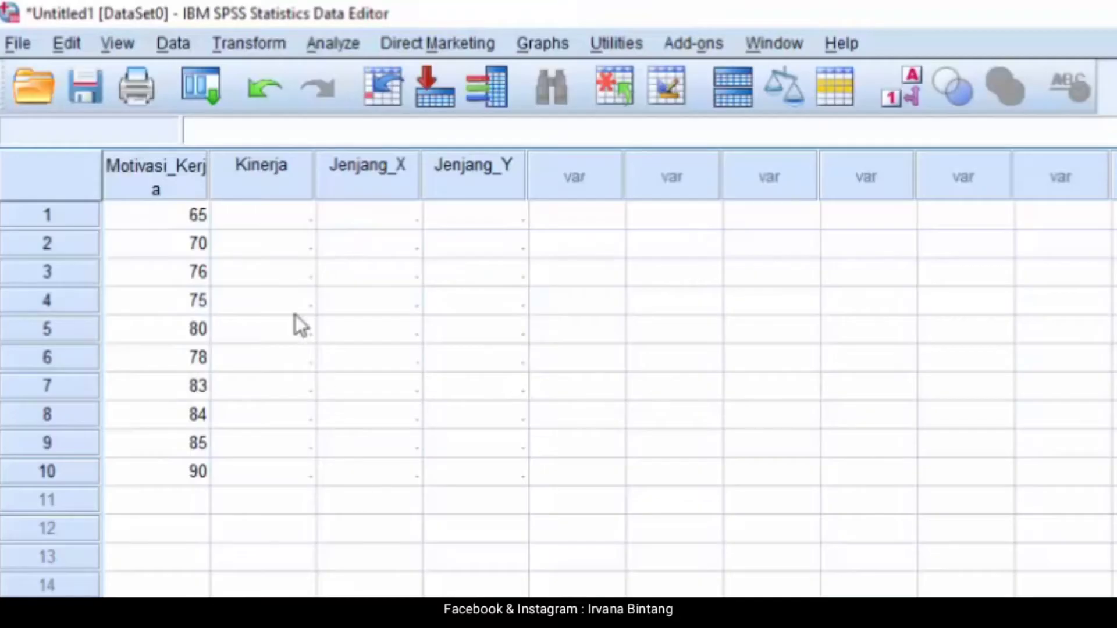
click(282, 219)
right_click(281, 219)
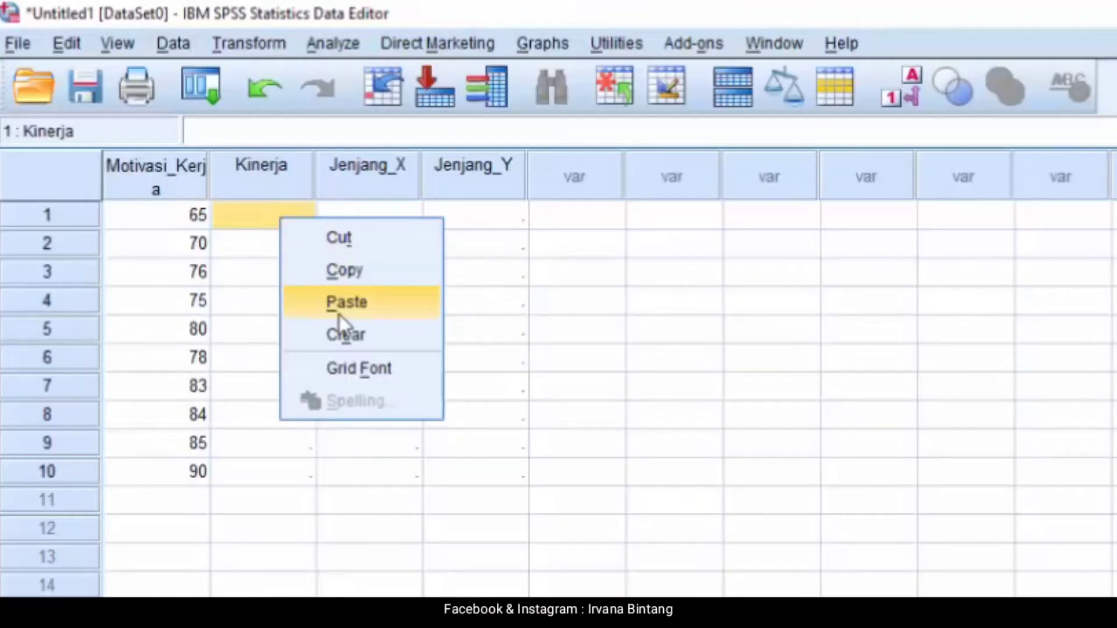
click(343, 309)
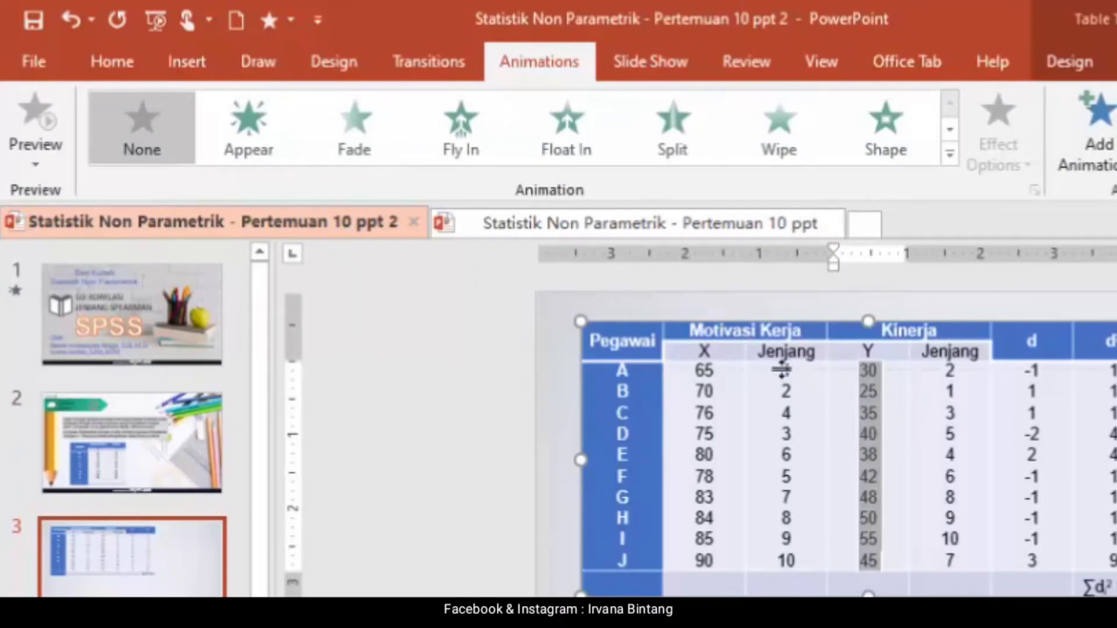
Step: Copy the ten Jenjang ranks under Motivasi Kerja from the PowerPoint table into the Jenjang_X column in SPSS
click(789, 412)
drag(787, 372, 789, 559)
key(ctrl+c)
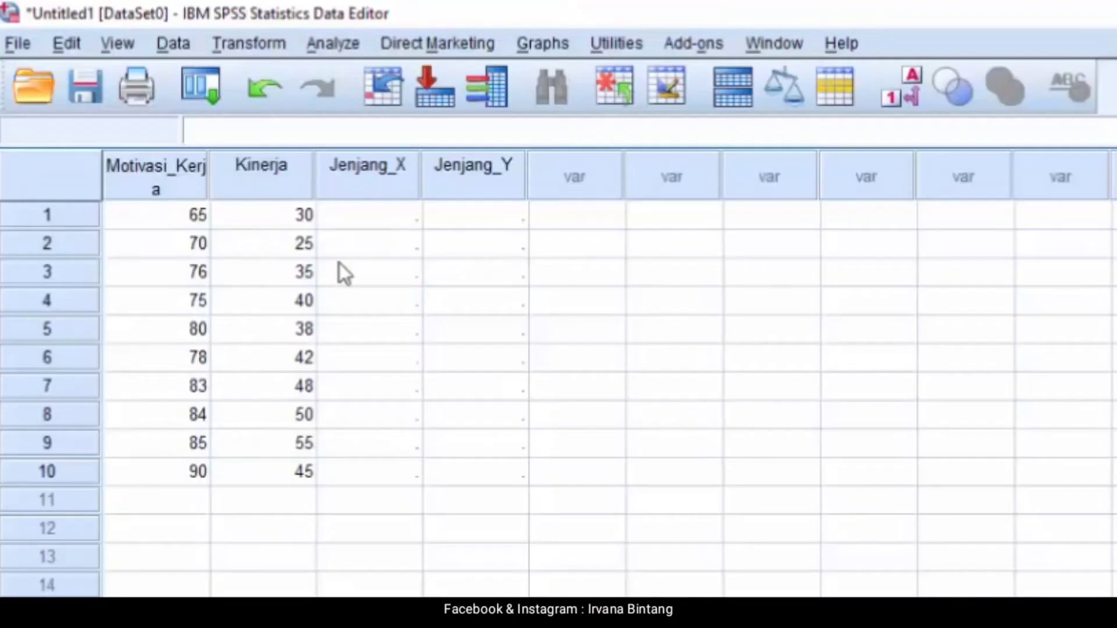
click(367, 209)
right_click(366, 208)
click(422, 294)
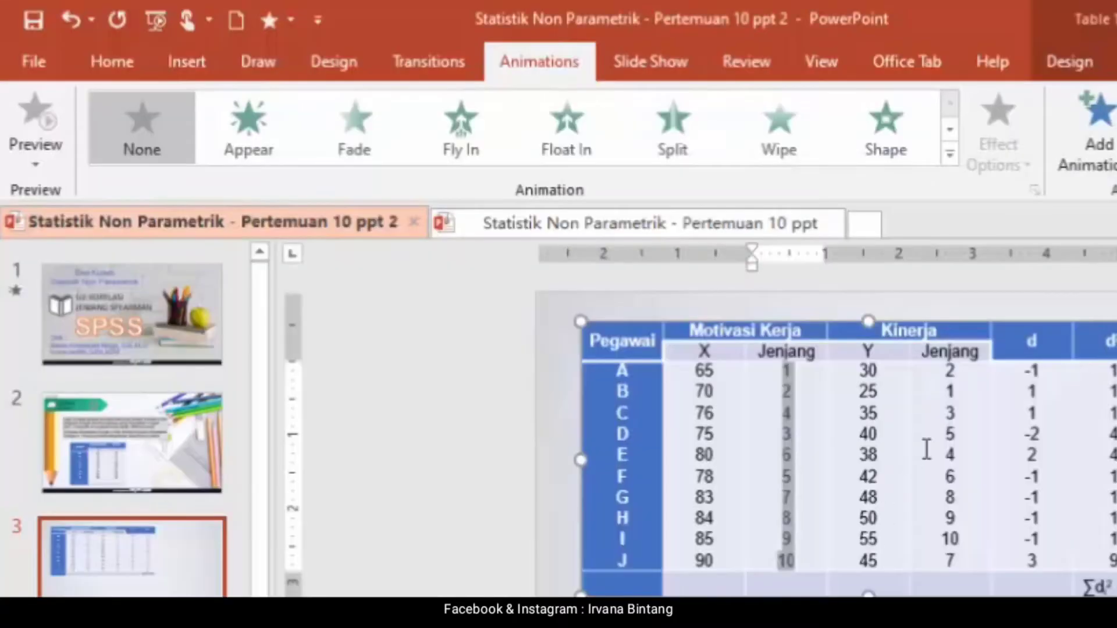
Step: Copy the ten Jenjang ranks under Kinerja from the PowerPoint table into the Jenjang_Y column in SPSS, starting at row 1
drag(948, 371, 958, 573)
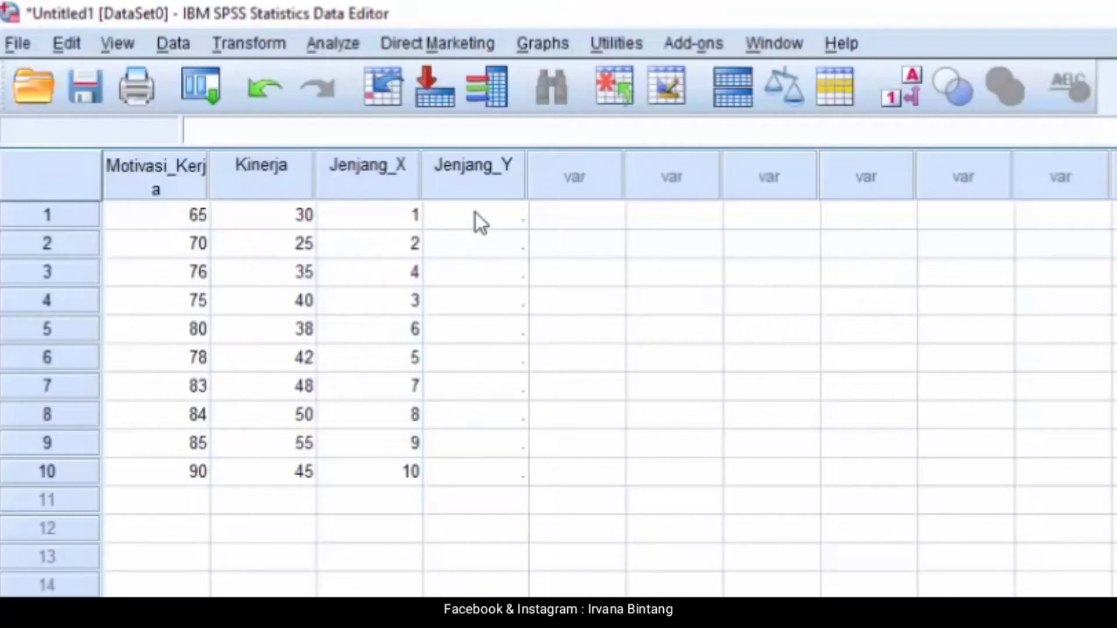
click(476, 216)
right_click(475, 212)
click(512, 296)
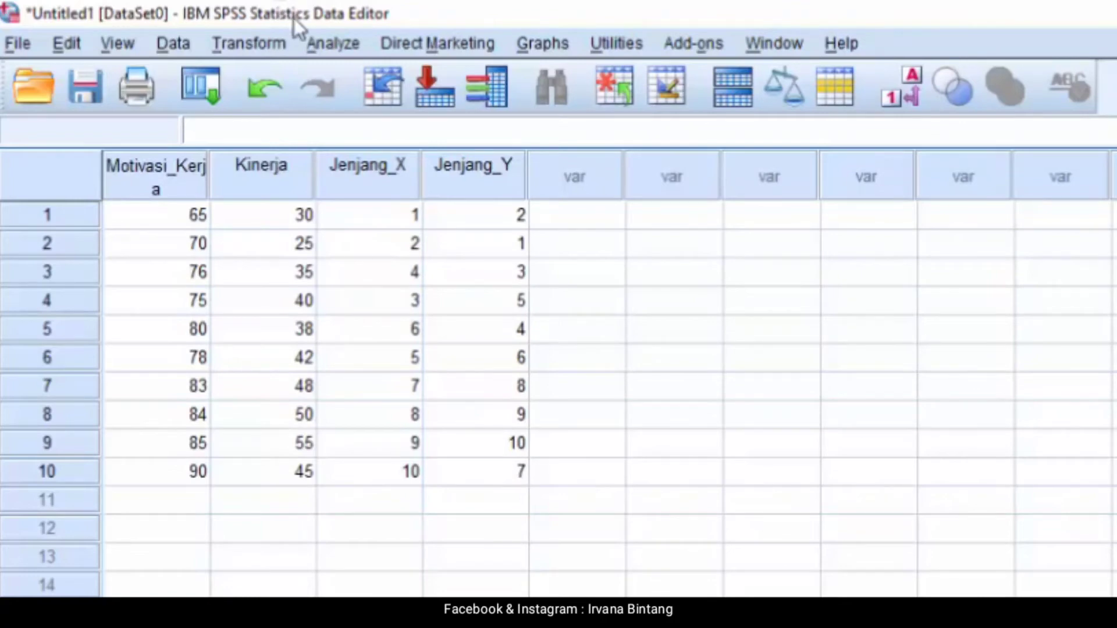
Step: Start a bivariate correlation and add the Jenjang Motivasi kerja and Jenjang Kinerja Pegawai variables to the analysis
click(354, 46)
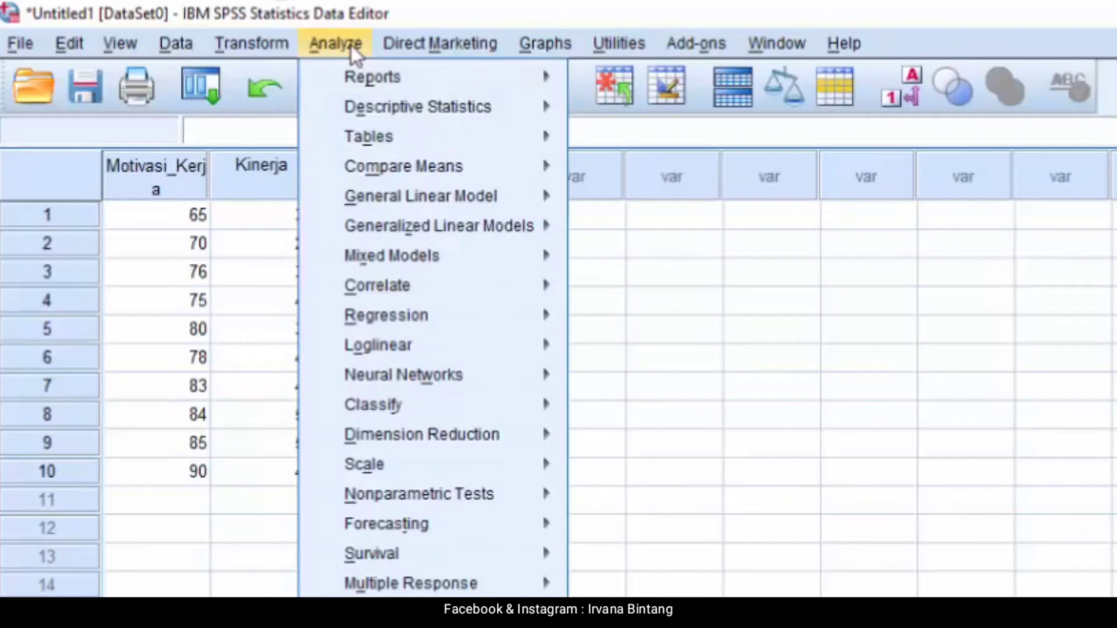
mouse_move(462, 294)
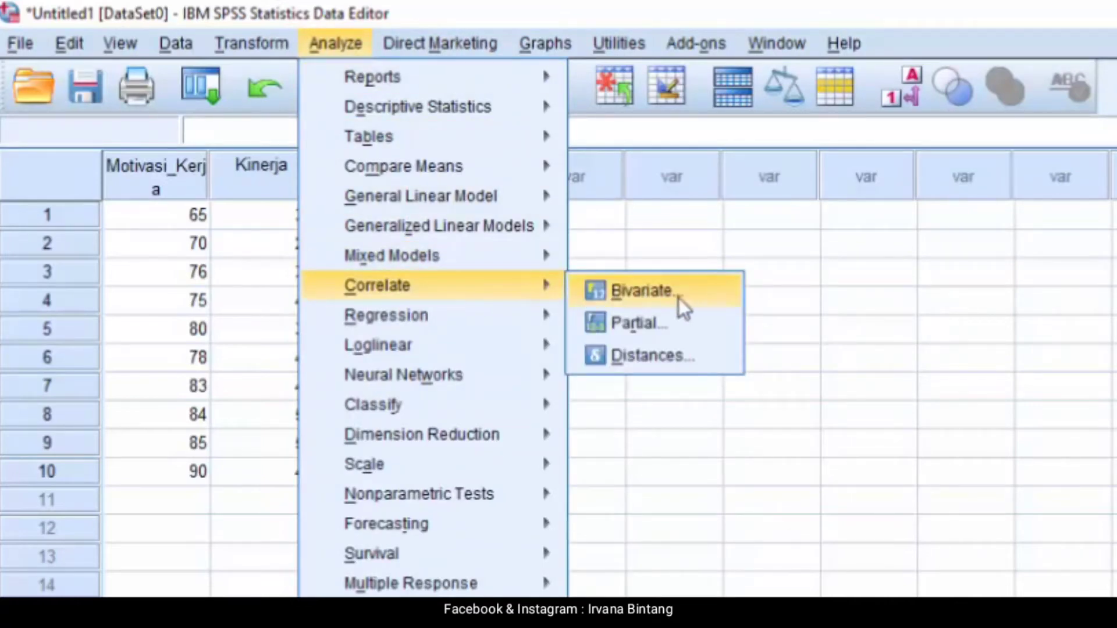
click(654, 295)
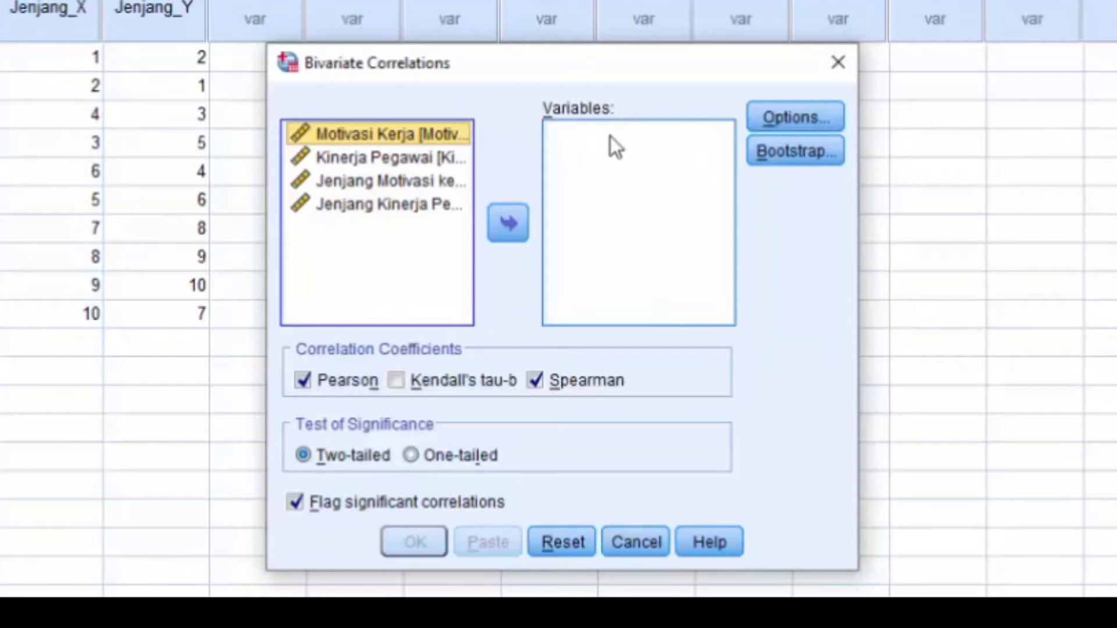
click(403, 182)
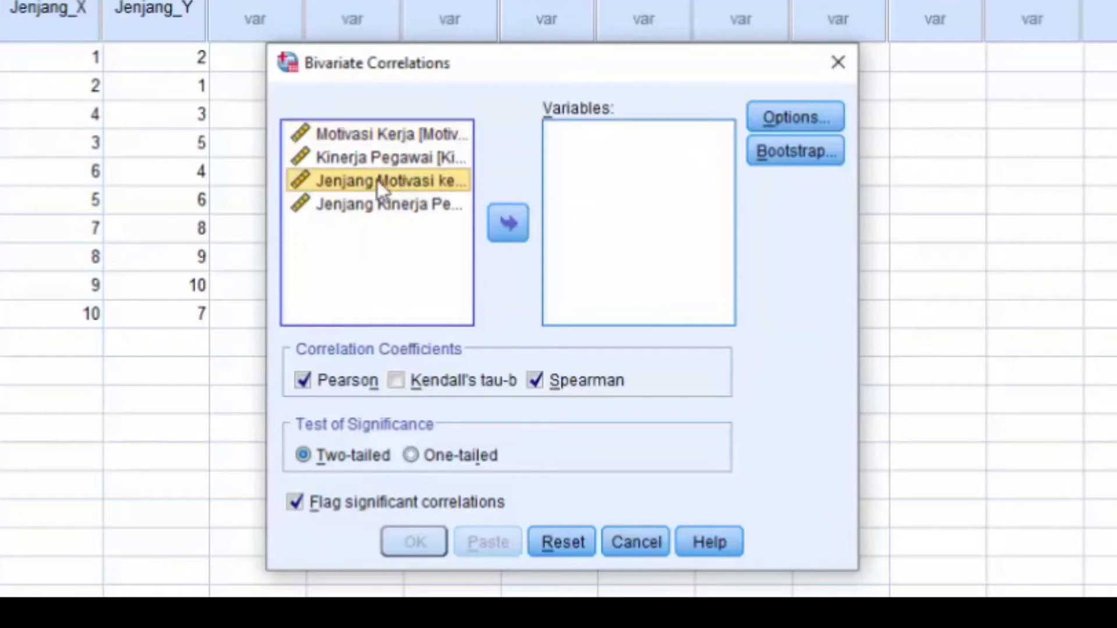
click(514, 229)
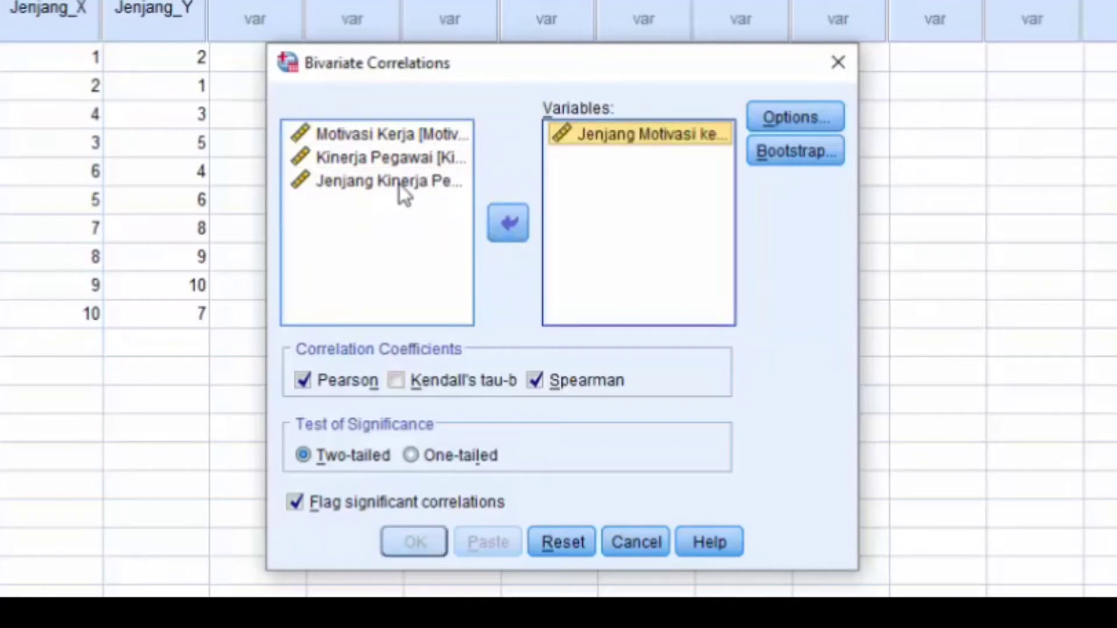
click(398, 184)
click(501, 224)
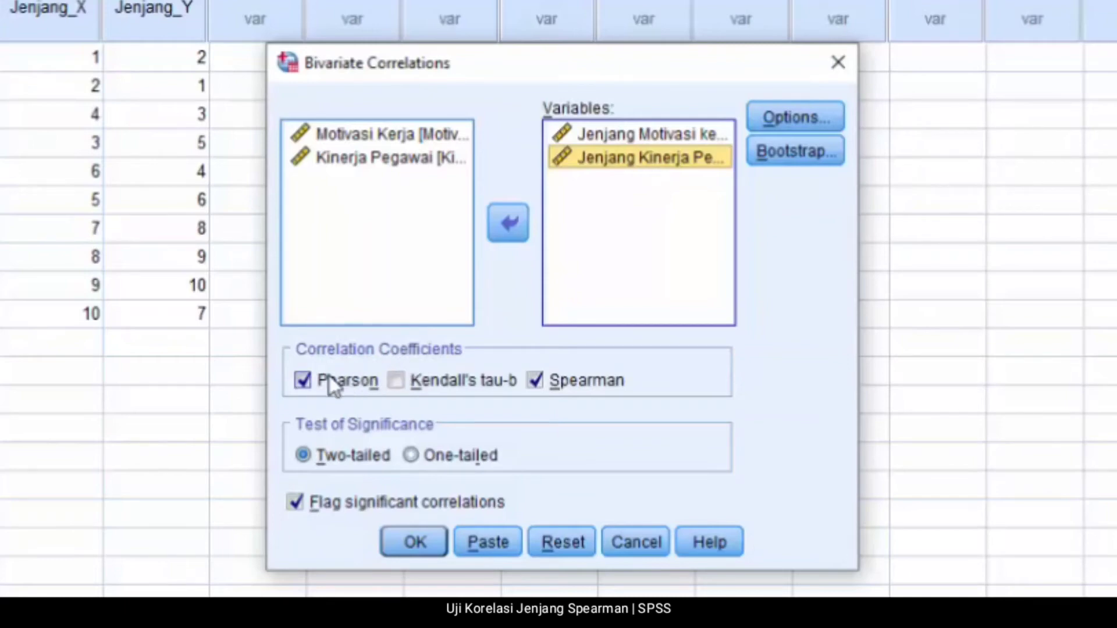
Step: Run the correlation with Pearson deselected, only Spearman selected, a two-tailed significance test and missing cases excluded pairwise
click(305, 381)
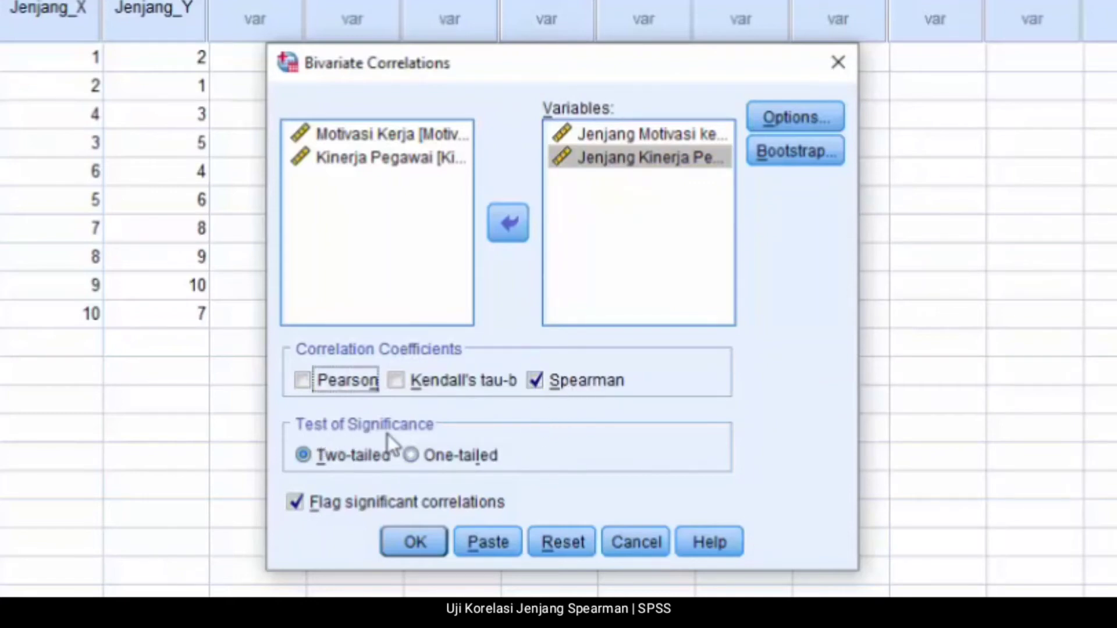
click(300, 454)
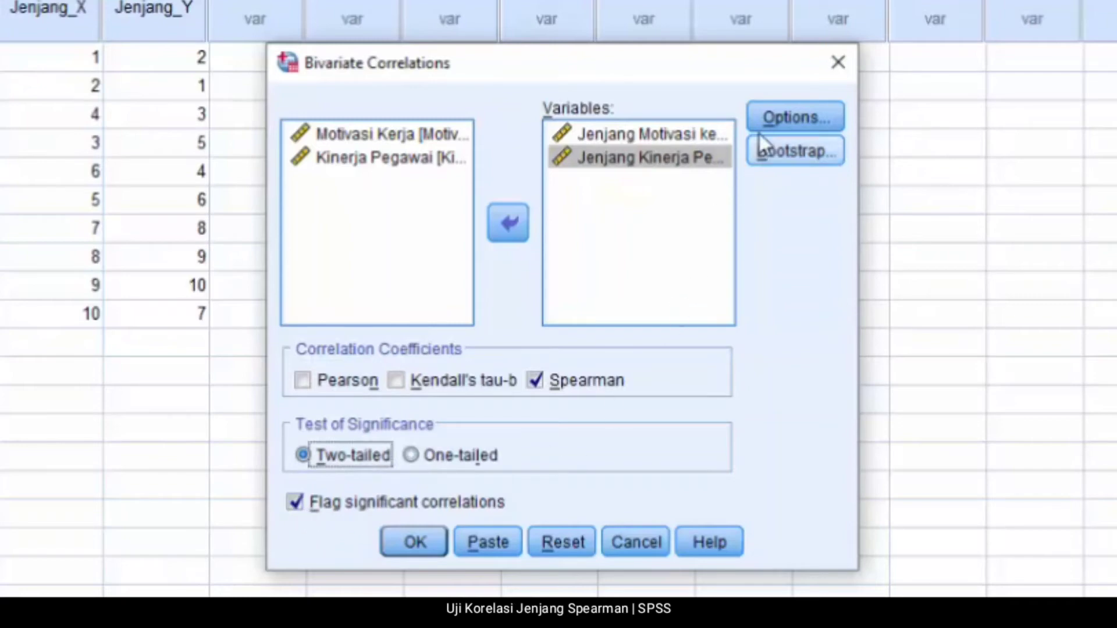
click(775, 118)
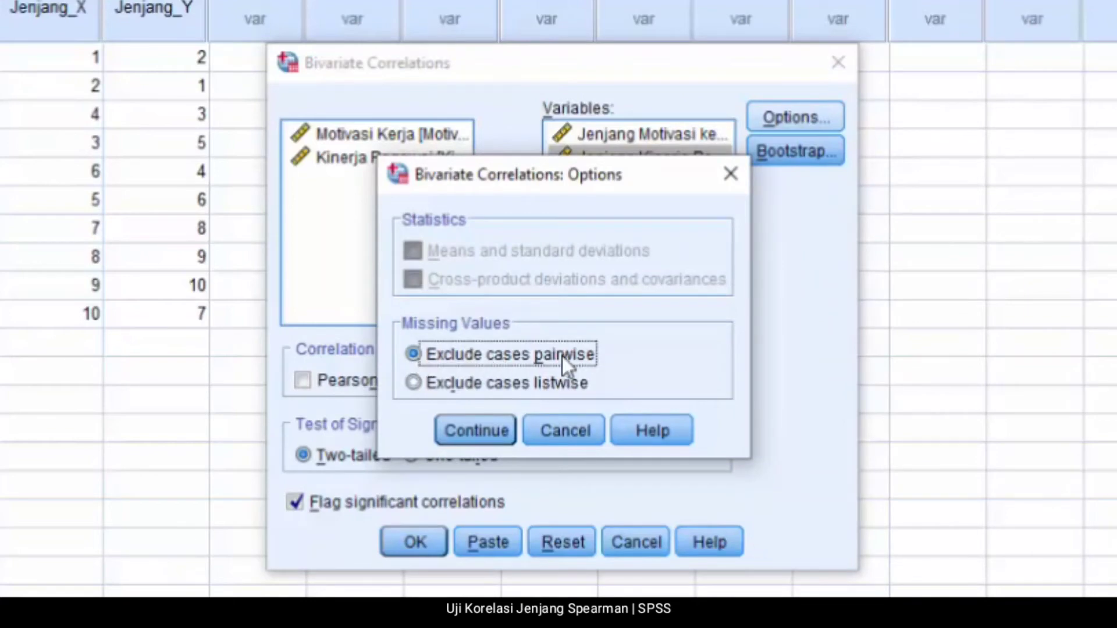
click(487, 430)
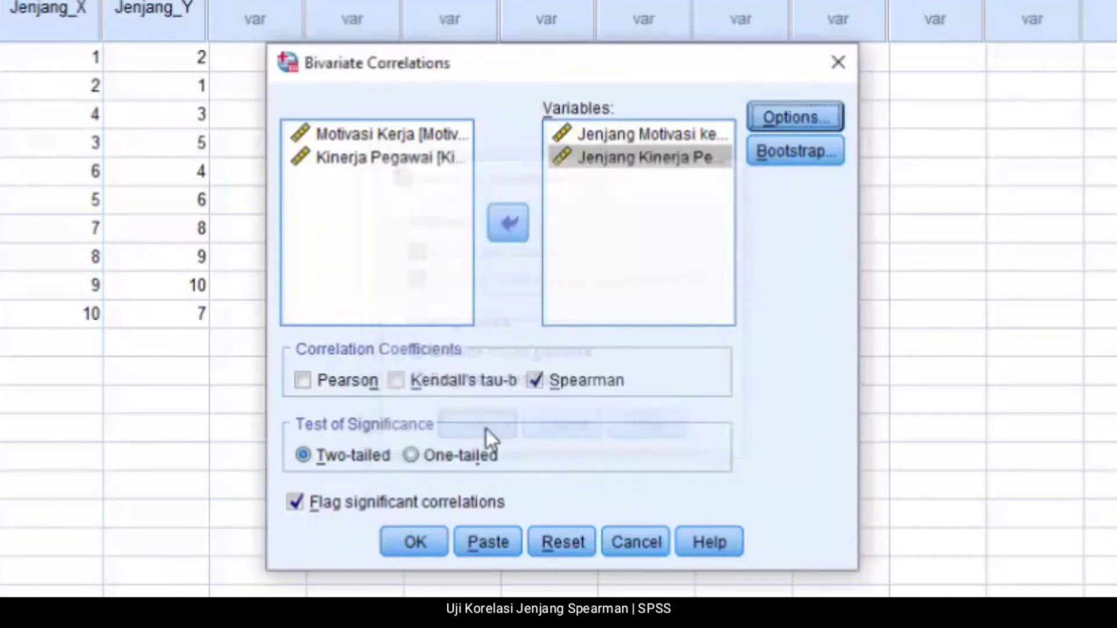
click(403, 546)
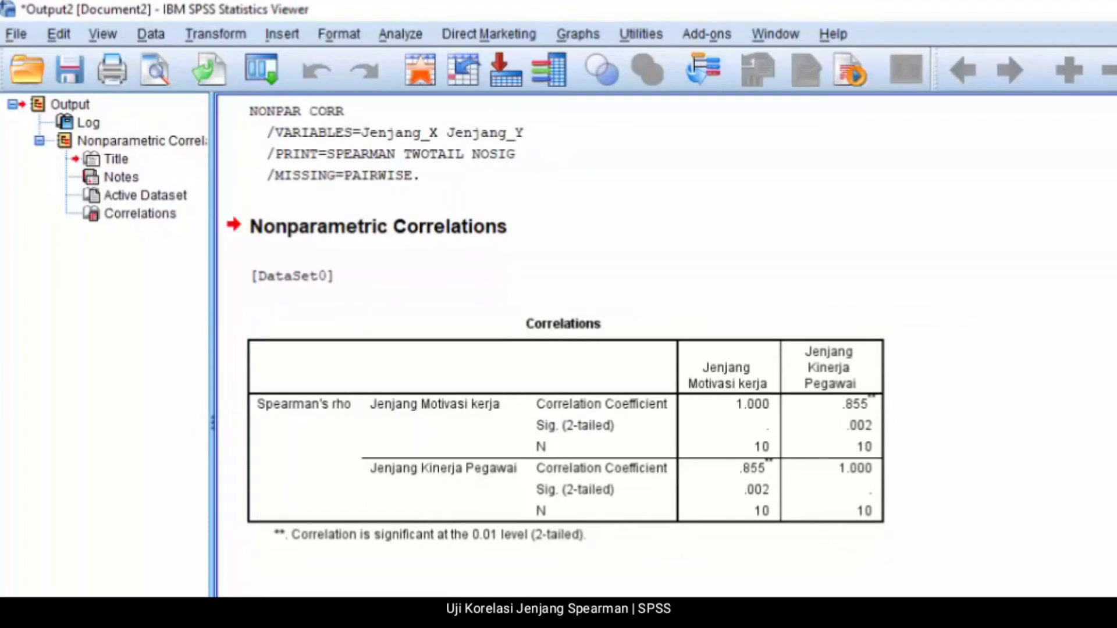
Step: Switch to the PowerPoint slide show and circle Motivasi kerja and Kinerja Pegawai in the Correlations table with the pen
key(alt+Tab)
key(shift+F5)
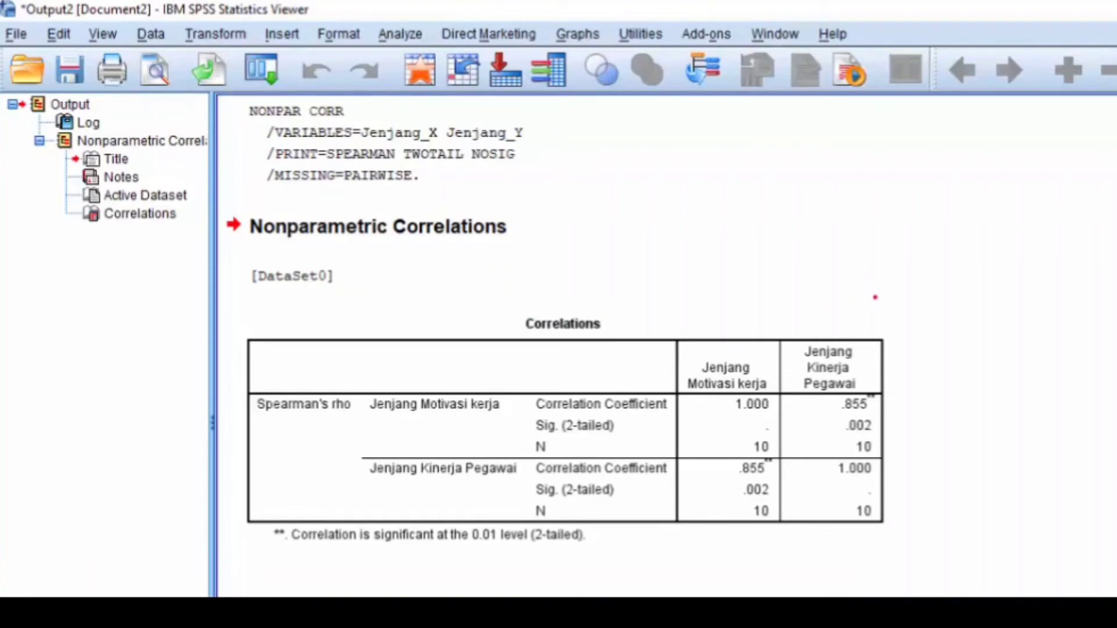
mouse_move(494, 385)
mouse_down()
mouse_move(446, 382)
mouse_move(485, 422)
mouse_move(501, 385)
mouse_up()
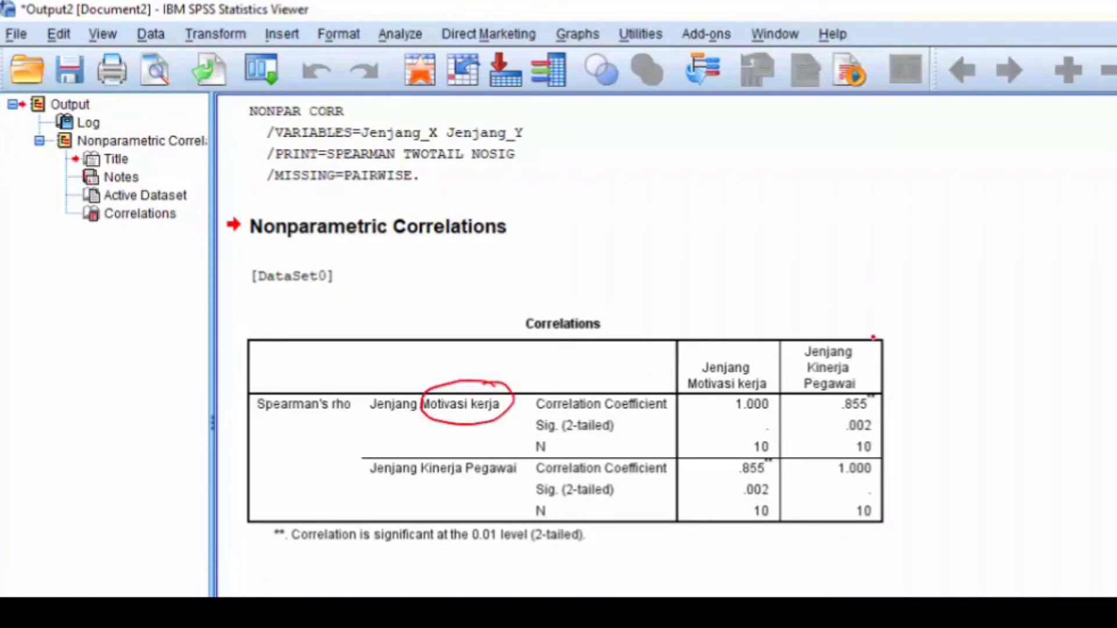
mouse_move(860, 358)
mouse_down()
mouse_move(798, 391)
mouse_move(861, 348)
mouse_up()
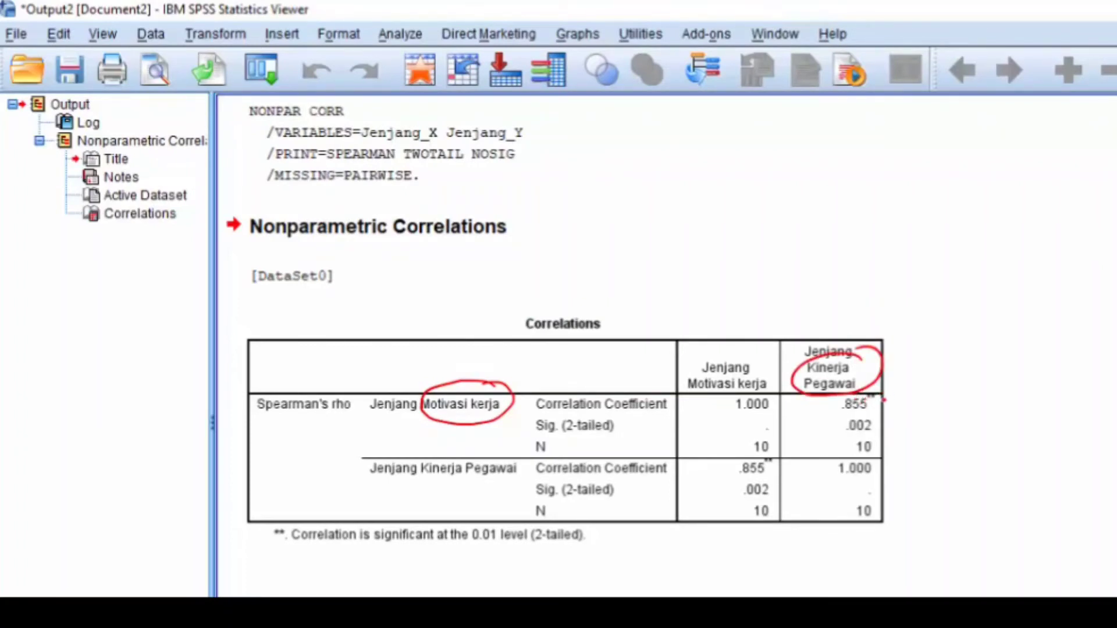
Step: Handwrite "rs = 0,855" with an arrow from the correlation coefficient, and mark the matching rs value in the handwritten manual solution
mouse_move(872, 403)
mouse_down()
mouse_move(909, 404)
mouse_move(906, 413)
mouse_move(929, 386)
mouse_move(943, 390)
mouse_move(941, 424)
mouse_move(972, 400)
mouse_up()
mouse_move(957, 409)
mouse_down()
mouse_move(988, 395)
mouse_move(1001, 419)
mouse_up()
mouse_move(1027, 391)
mouse_down()
mouse_move(1018, 410)
mouse_move(1027, 391)
mouse_up()
mouse_move(1026, 395)
mouse_down()
mouse_move(1025, 412)
mouse_move(1042, 390)
mouse_up()
mouse_move(1039, 401)
mouse_down()
mouse_move(1048, 408)
mouse_move(1059, 393)
mouse_up()
click(996, 385)
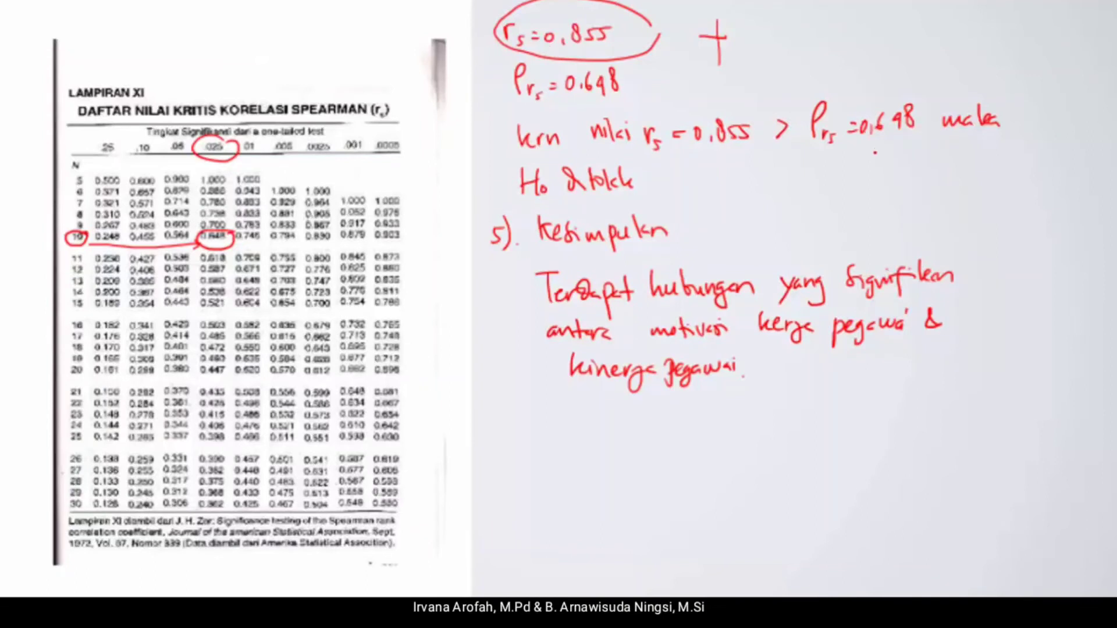
drag(638, 23, 740, 7)
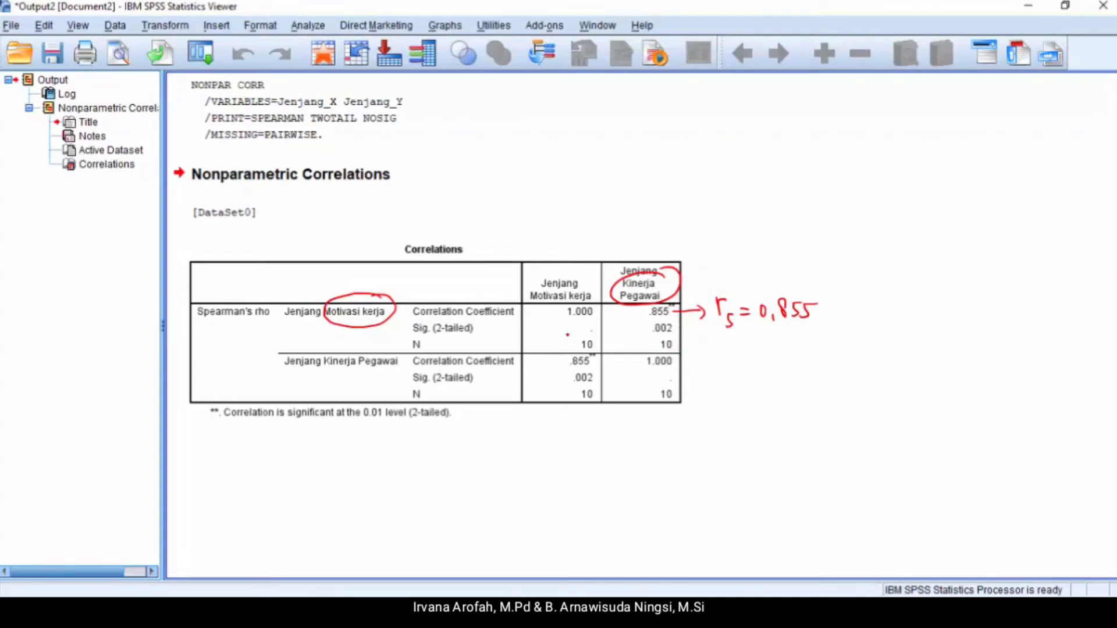
Step: Tick Sig. (2-tailed) with an arrow to its .002 value, and handwrite "P-Value = Sig." beside it with another arrow
mouse_move(388, 348)
mouse_down()
mouse_move(435, 335)
mouse_move(571, 340)
mouse_move(573, 353)
mouse_up()
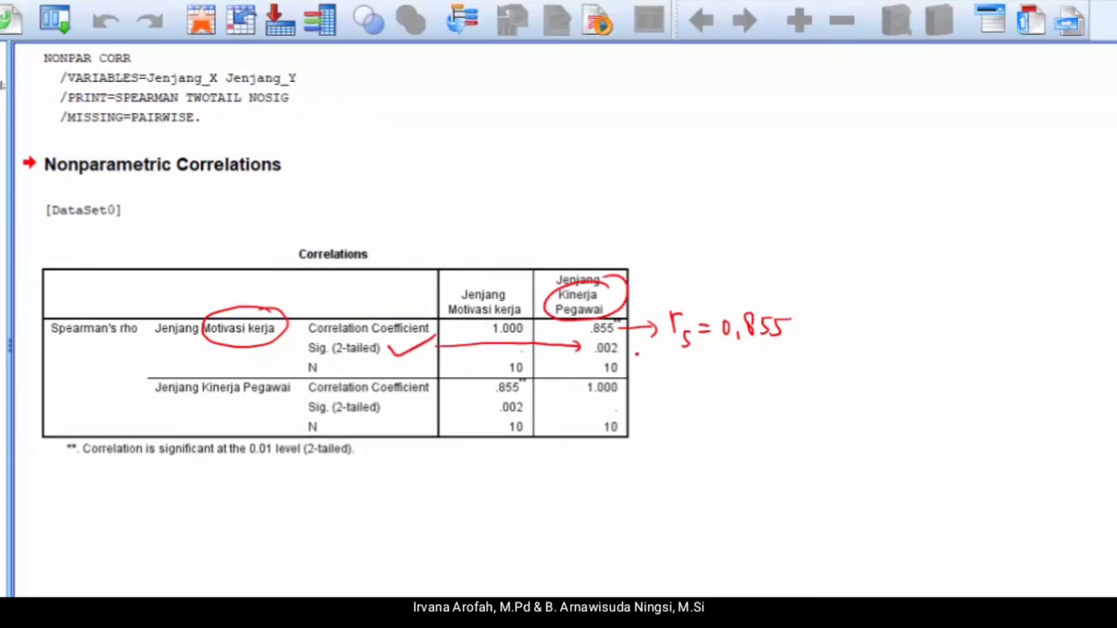
drag(629, 349, 659, 382)
mouse_move(675, 397)
mouse_down()
mouse_move(676, 378)
mouse_move(693, 383)
mouse_up()
click(714, 381)
drag(700, 375, 747, 398)
drag(754, 390, 795, 401)
click(769, 391)
drag(807, 388, 794, 415)
click(813, 398)
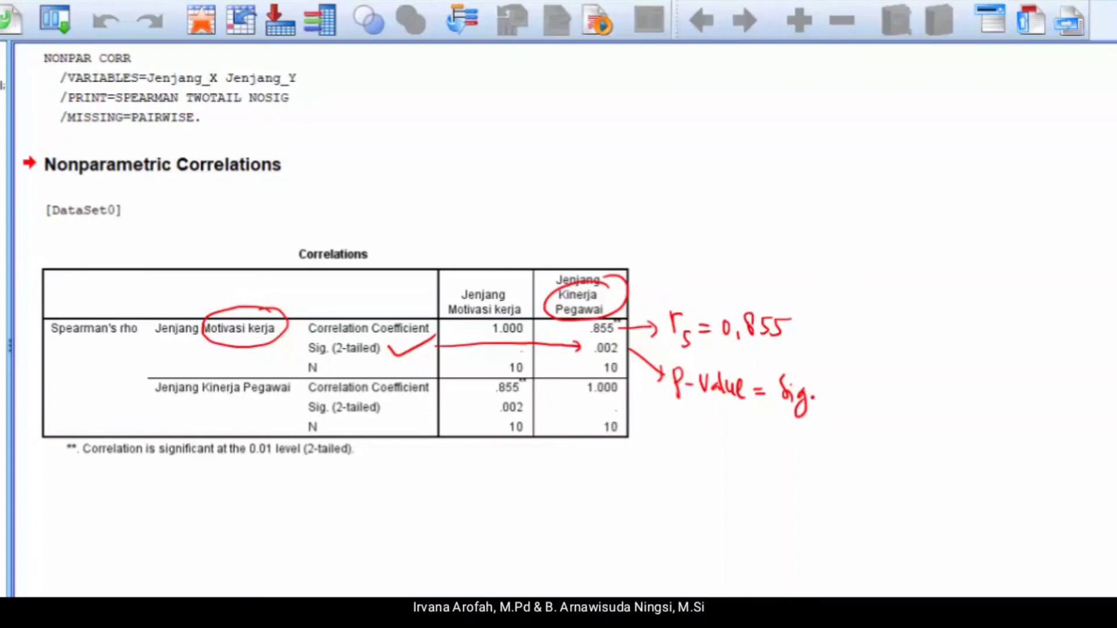
Step: Continue the handwritten P-Value note after "Sig." with "(2-tailed) = 0,00"
drag(829, 369, 823, 396)
mouse_move(828, 382)
mouse_down()
mouse_move(839, 397)
mouse_move(860, 380)
mouse_up()
mouse_move(850, 371)
mouse_down()
mouse_move(850, 398)
mouse_move(885, 391)
mouse_up()
mouse_move(894, 370)
mouse_down()
mouse_move(890, 394)
mouse_move(901, 401)
mouse_move(938, 392)
mouse_up()
click(968, 392)
drag(948, 383, 966, 402)
drag(982, 379, 983, 380)
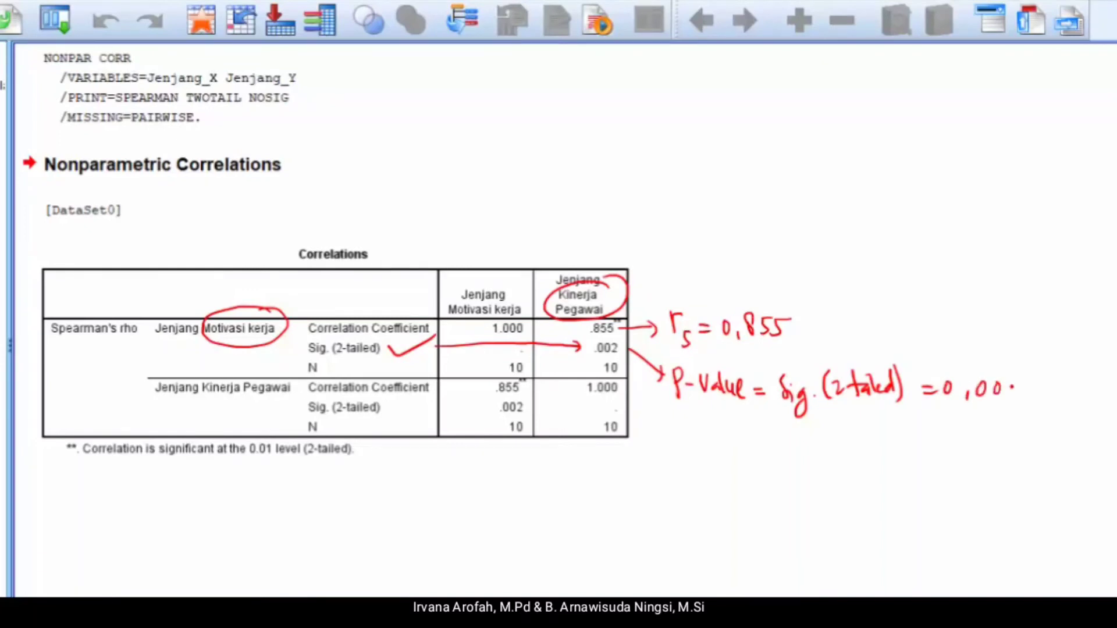